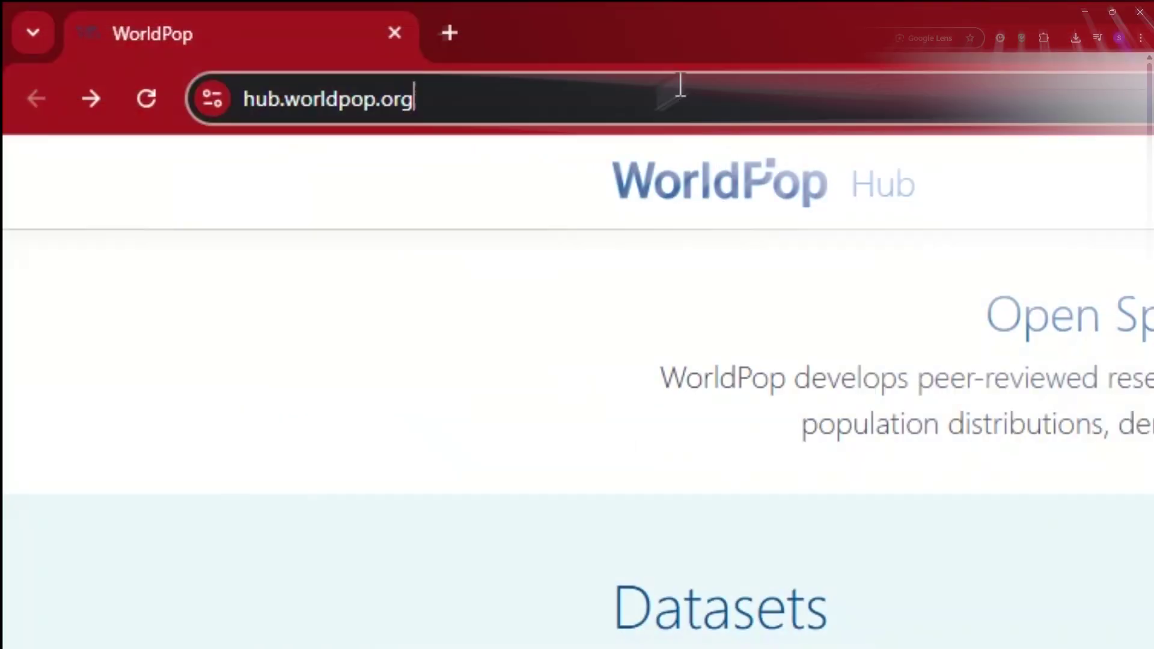
Load hub.worldpop.org so the home page lists its dataset categories (54,633 datasets)
double_click(265, 33)
click(695, 150)
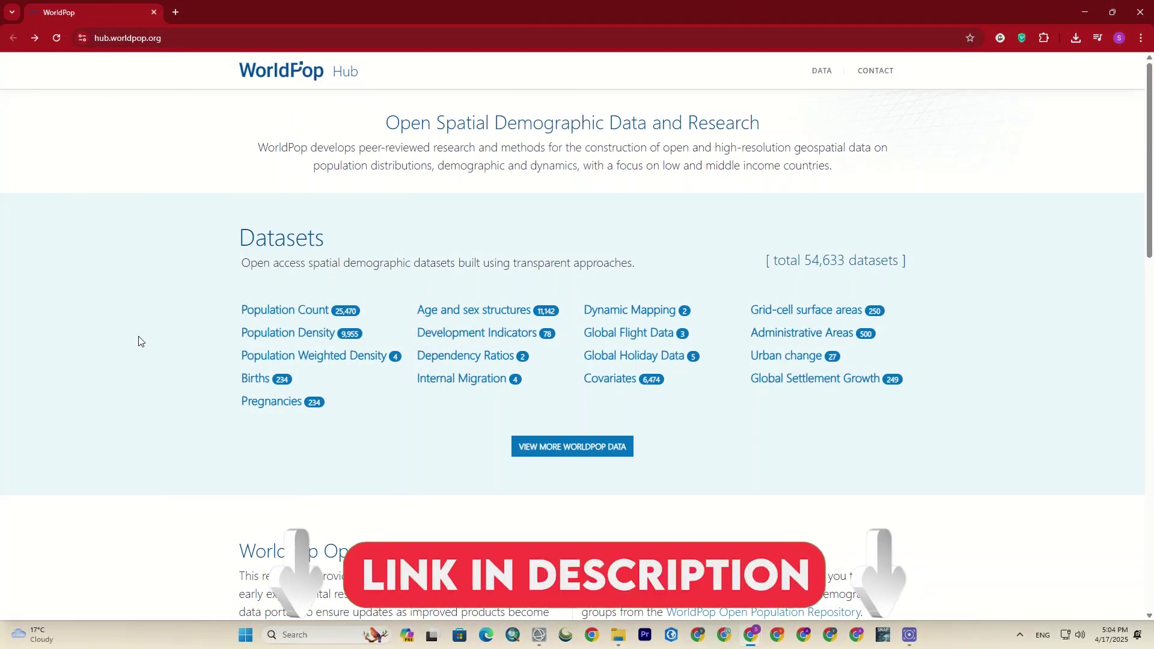
click(563, 448)
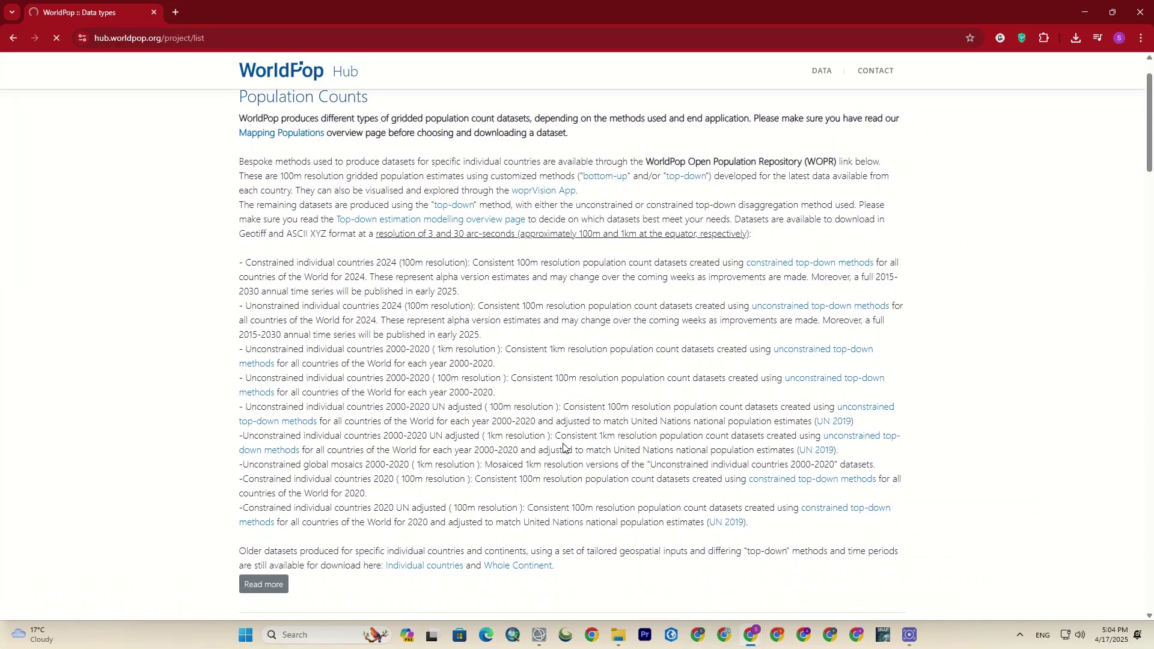
scroll(564, 448, down, 5)
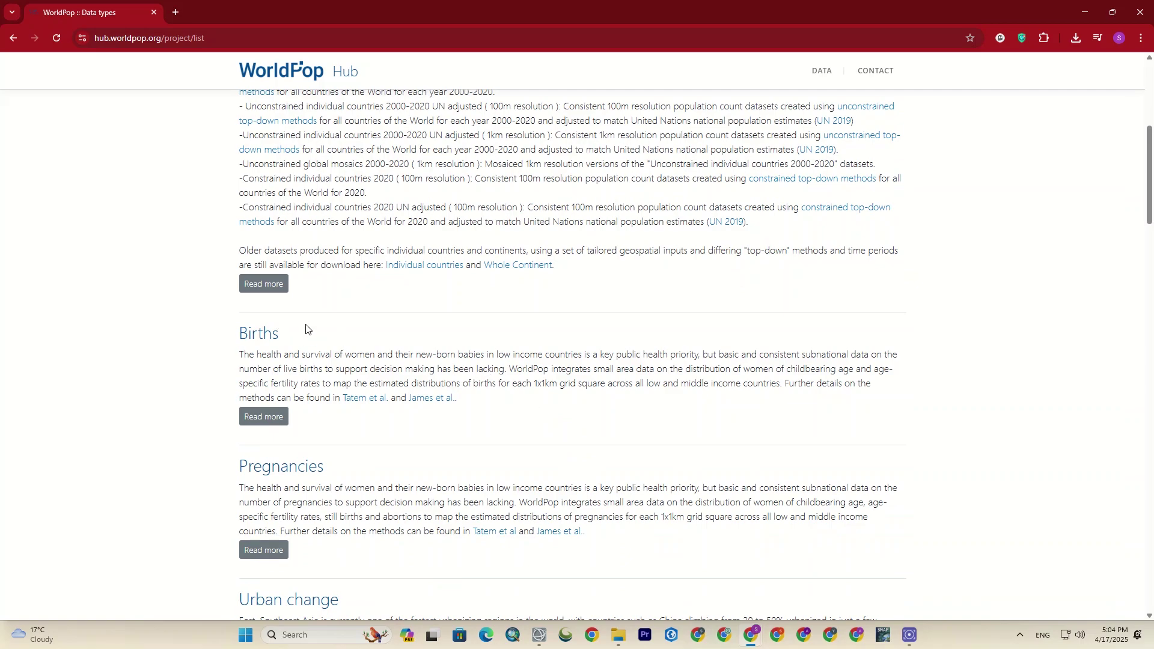
scroll(306, 327, down, 3)
scroll(306, 328, down, 3)
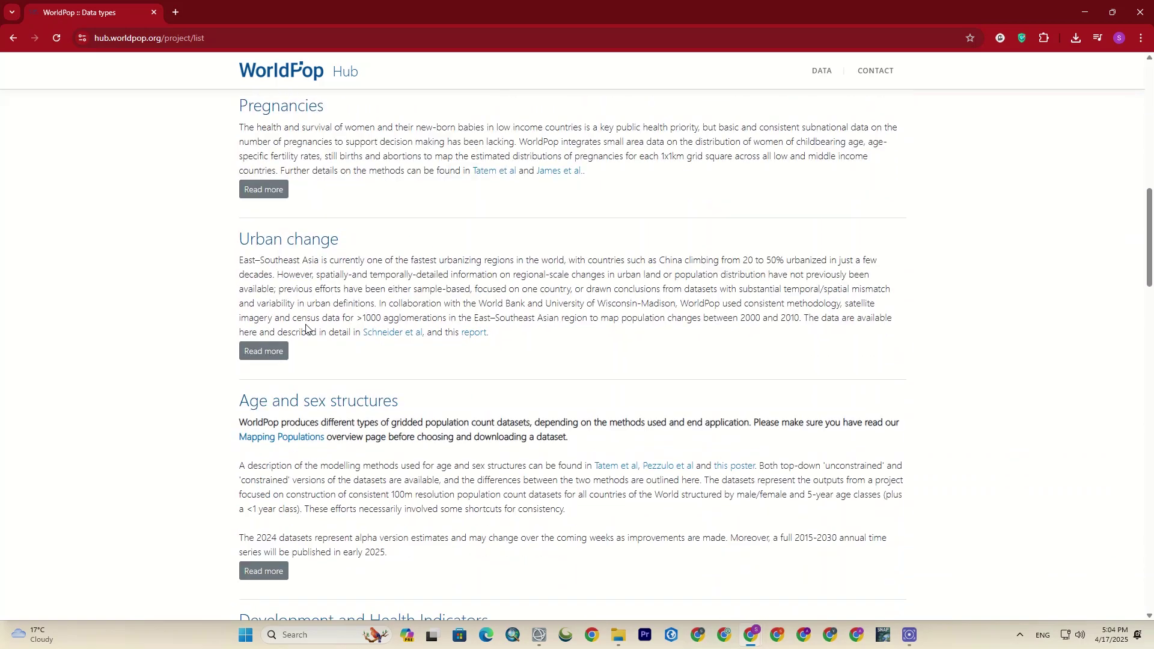
scroll(306, 328, down, 15)
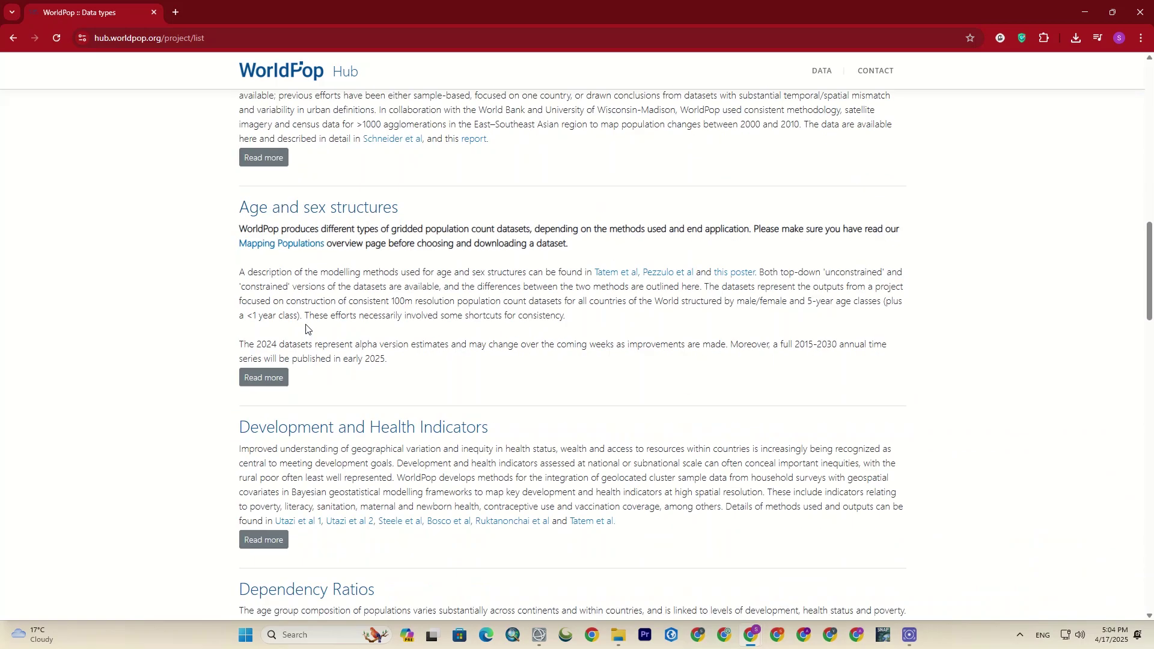
scroll(311, 328, down, 20)
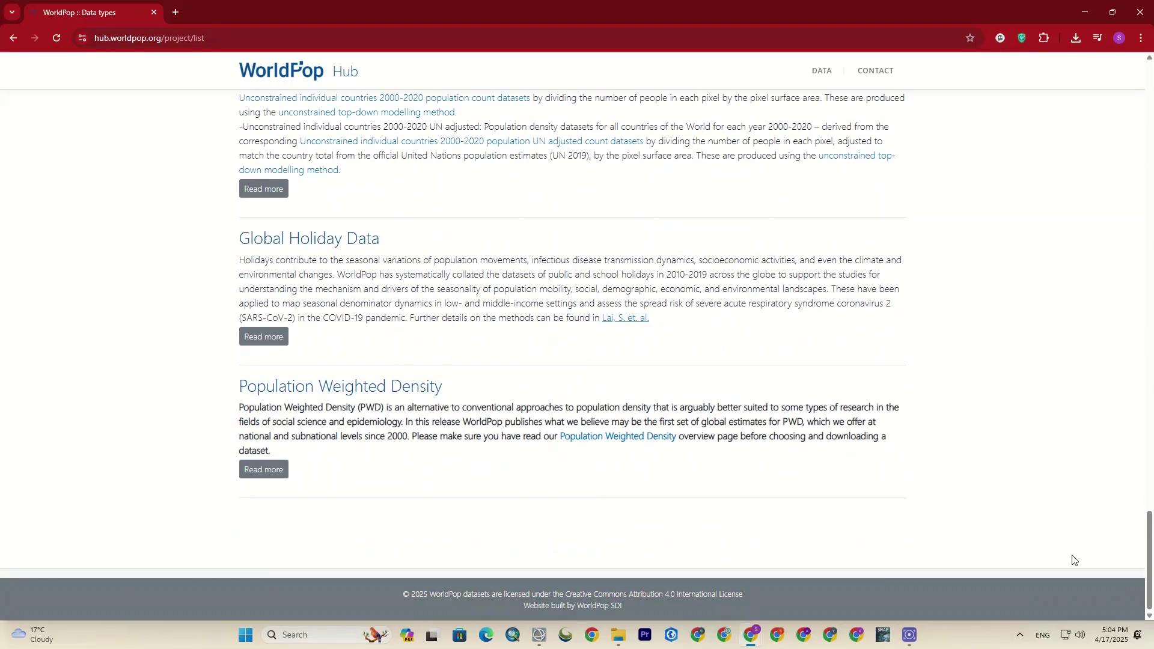
drag(1151, 552, 1003, 91)
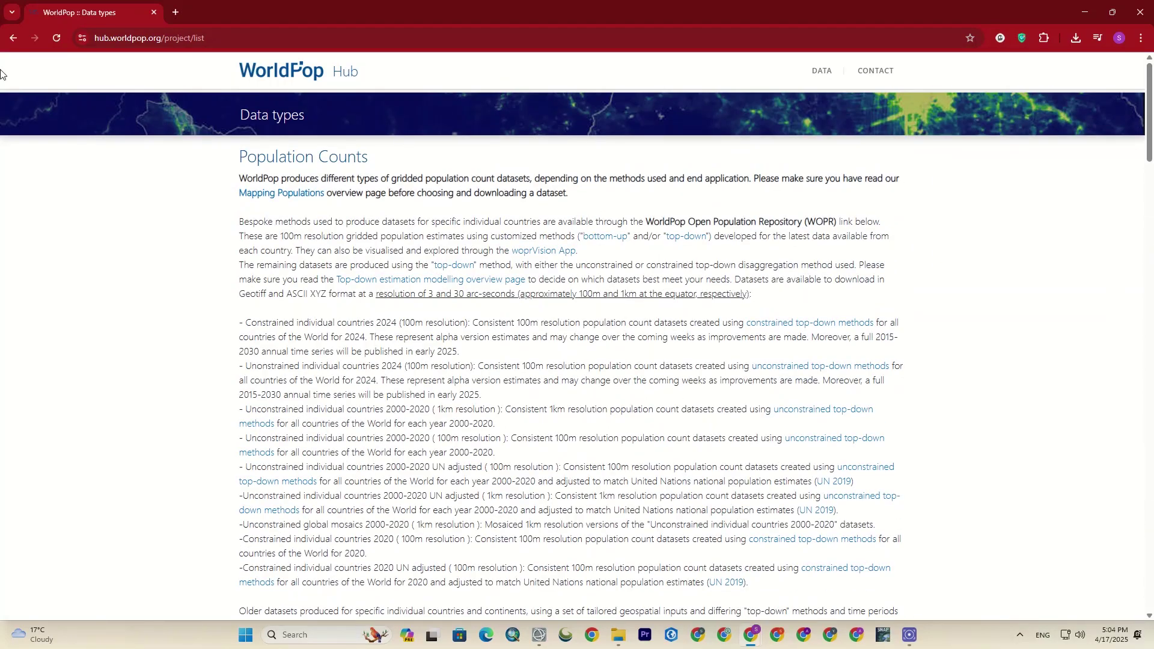
click(13, 38)
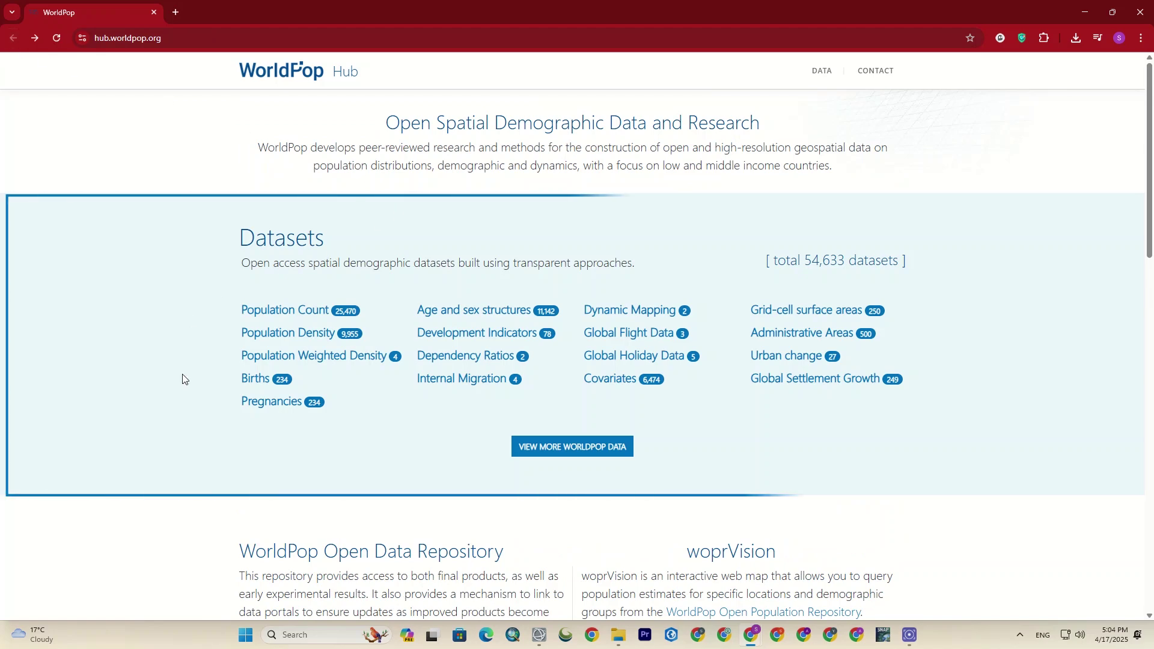
scroll(365, 329, down, 1)
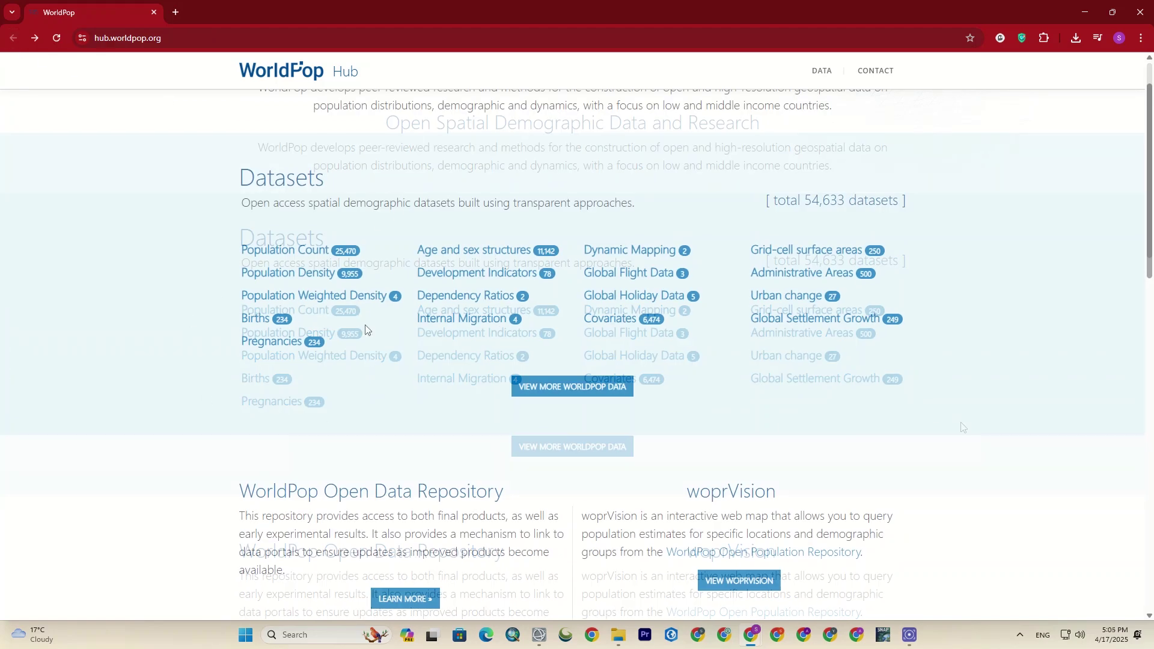
Open Population Count and choose the Unconstrained individual countries 2000-2020 (1km resolution) listing
click(269, 256)
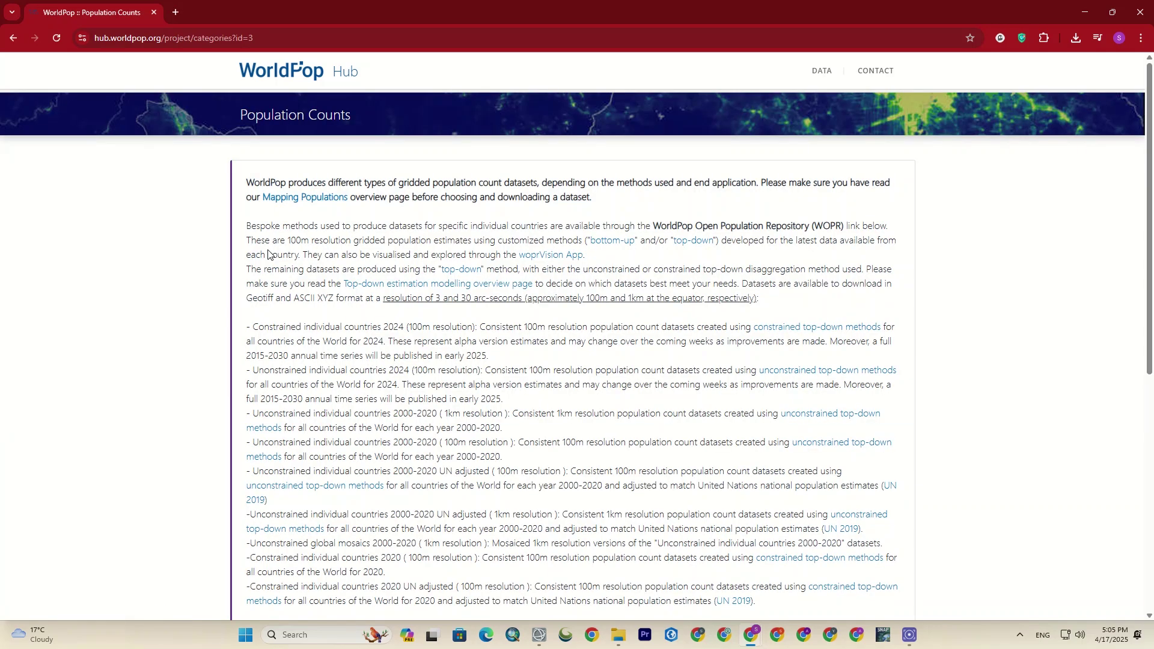
scroll(269, 254, down, 7)
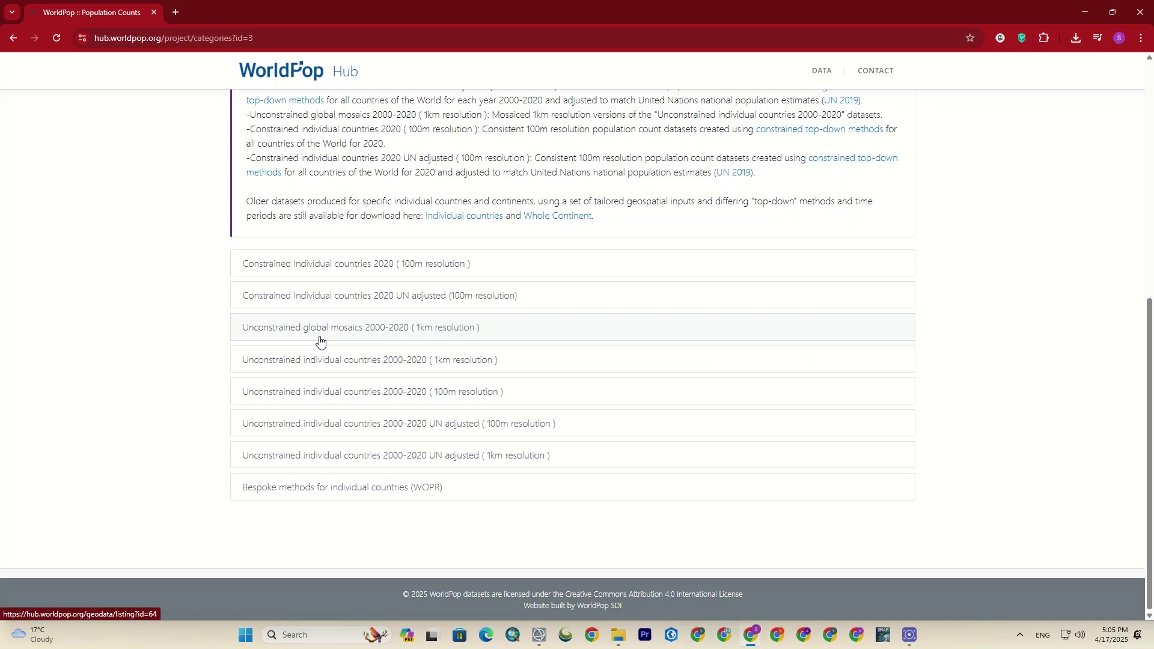
click(400, 366)
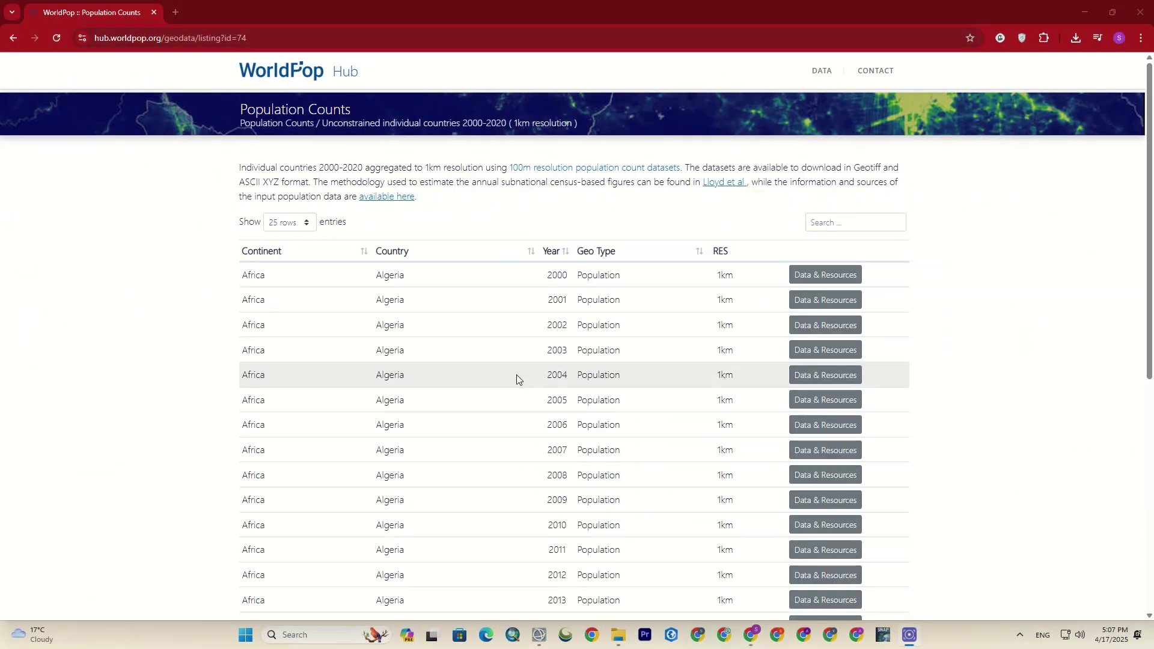
click(270, 258)
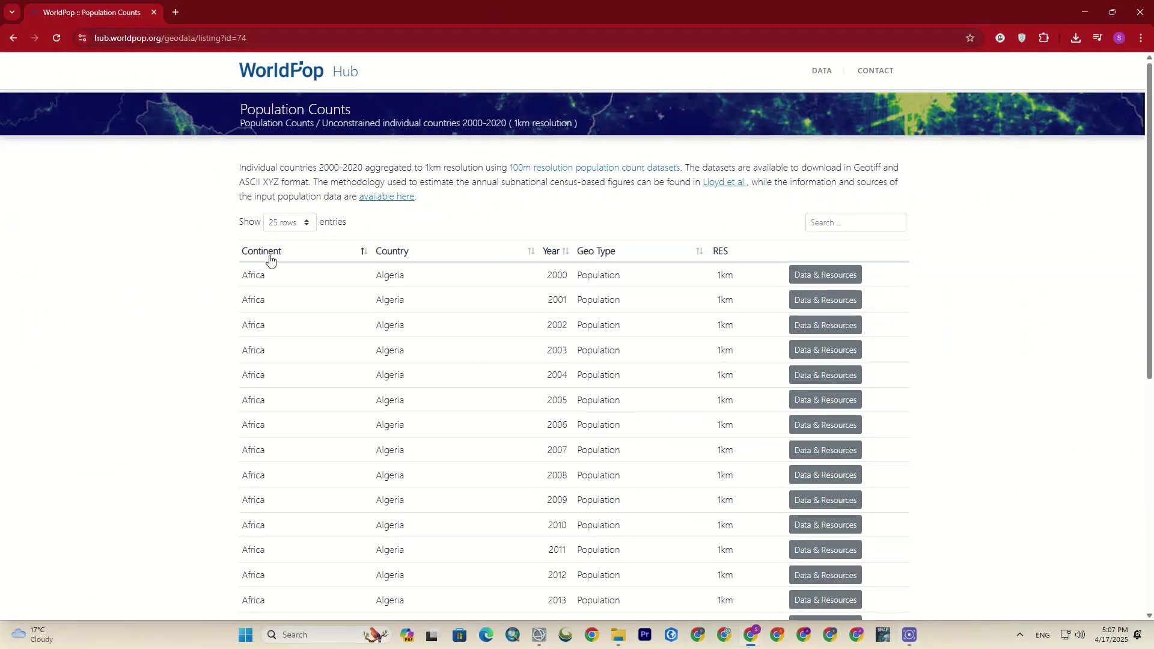
click(368, 254)
click(397, 253)
scroll(397, 254, down, 6)
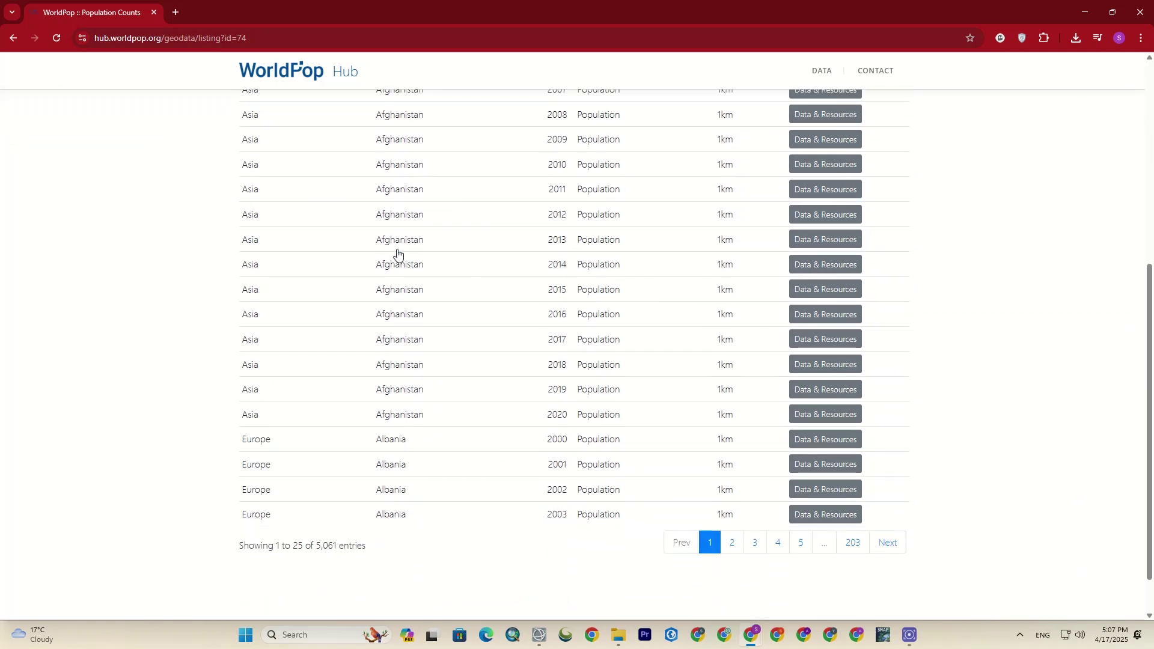
click(778, 543)
click(802, 544)
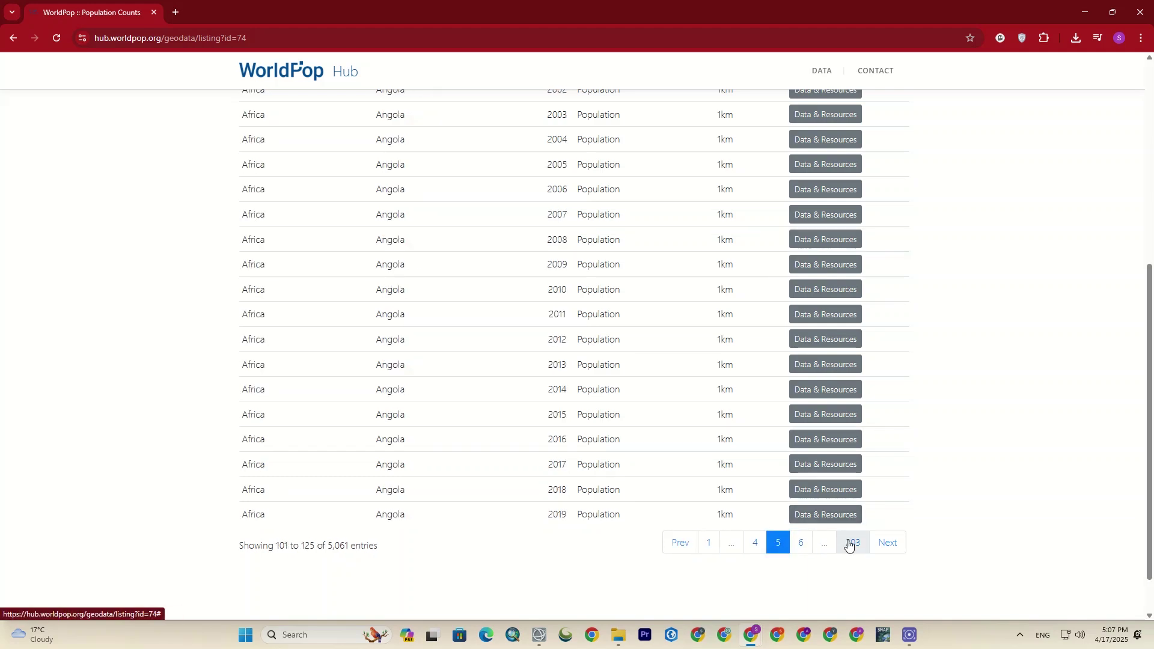
click(889, 546)
click(890, 547)
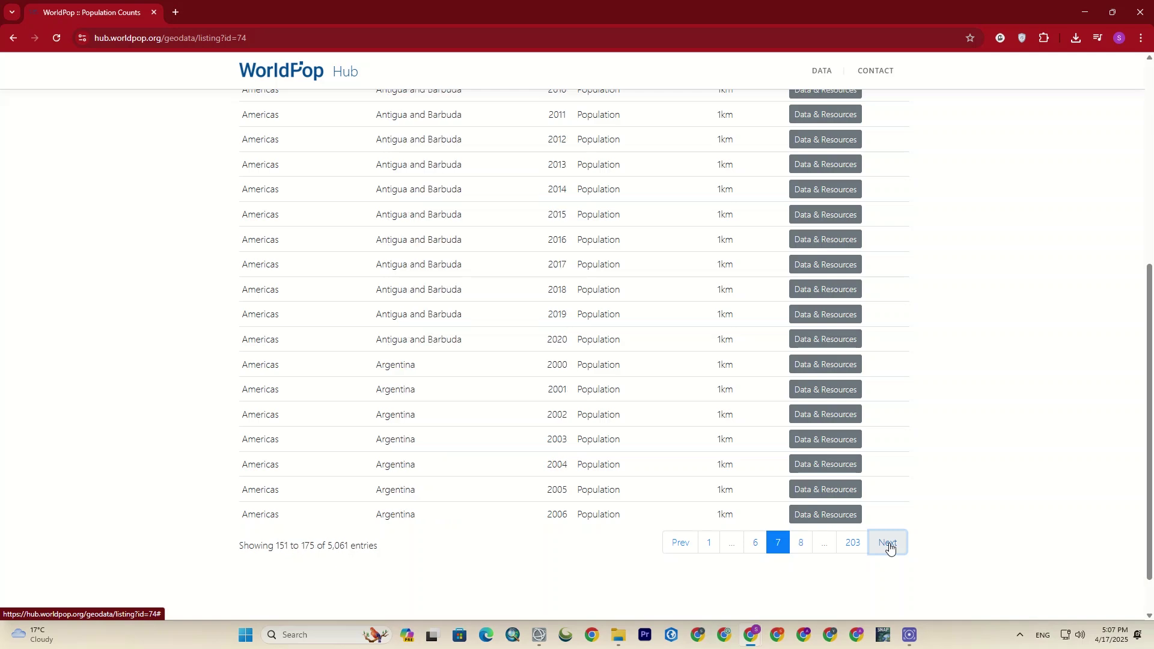
click(832, 371)
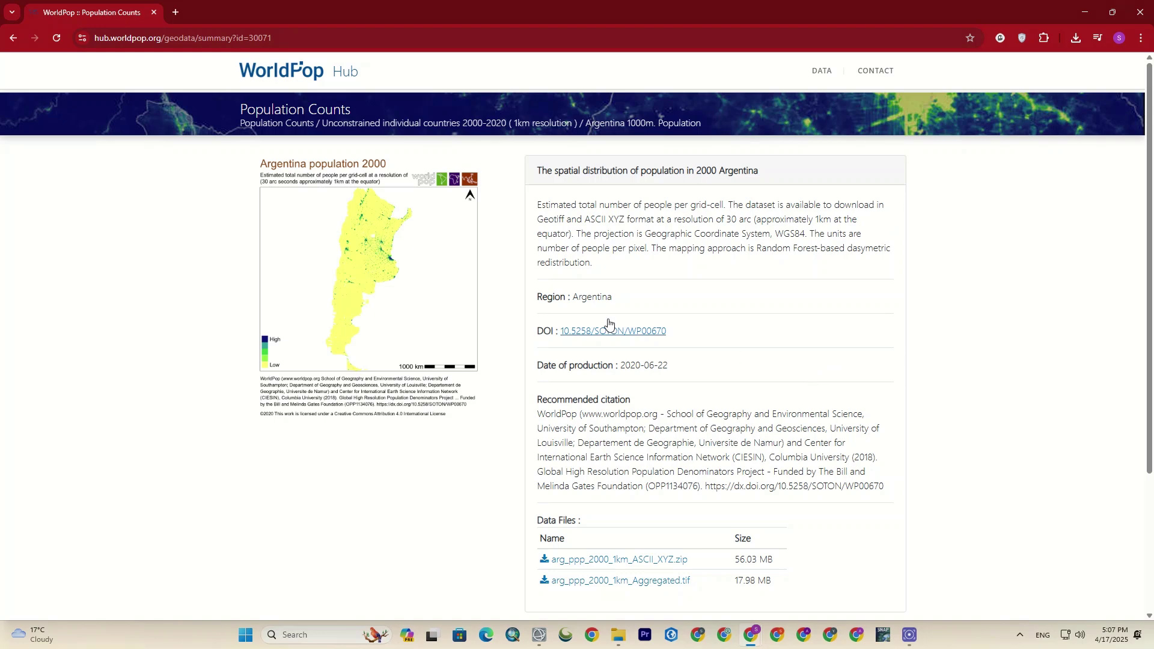
click(348, 270)
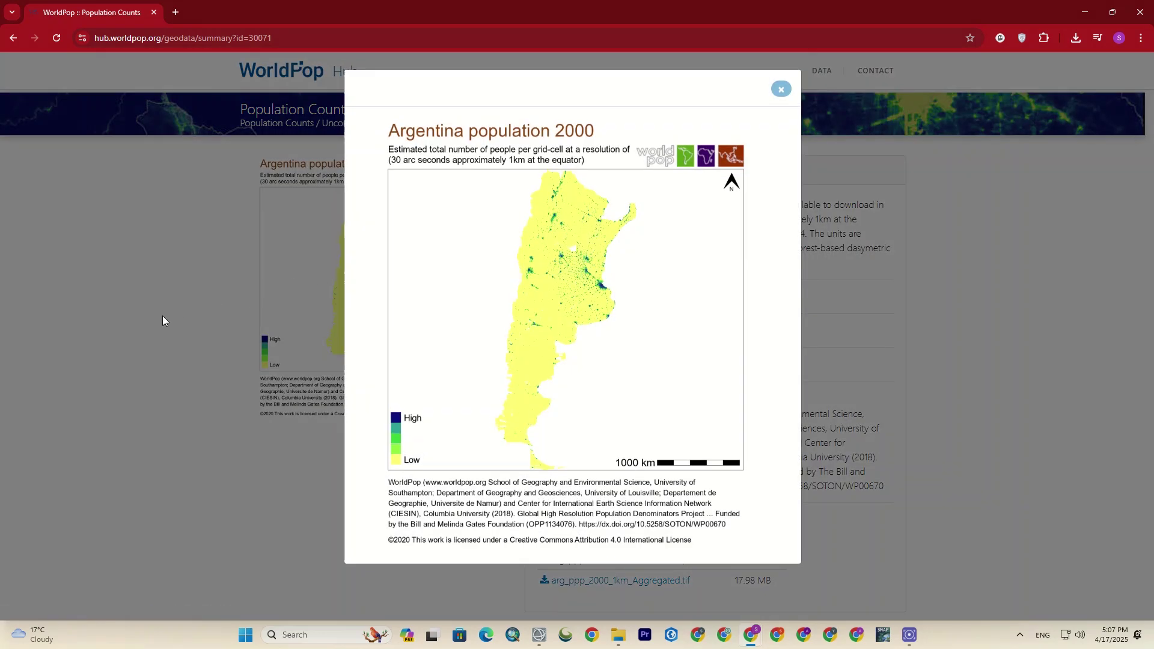
click(163, 322)
scroll(630, 234, down, 3)
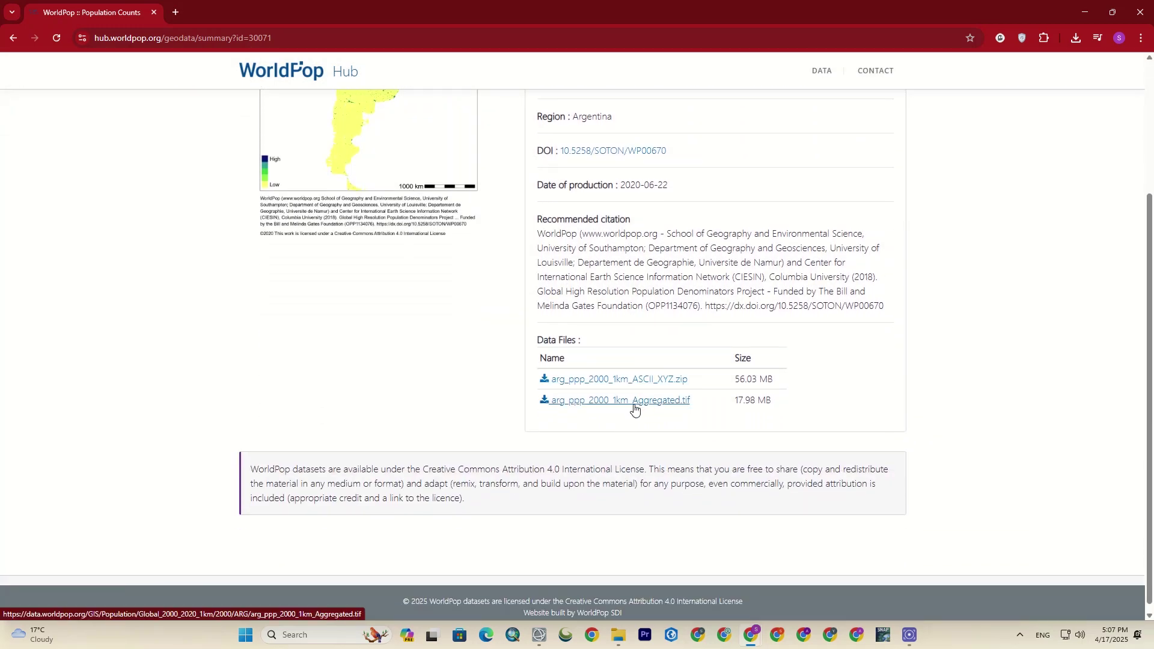
key(alt+Left)
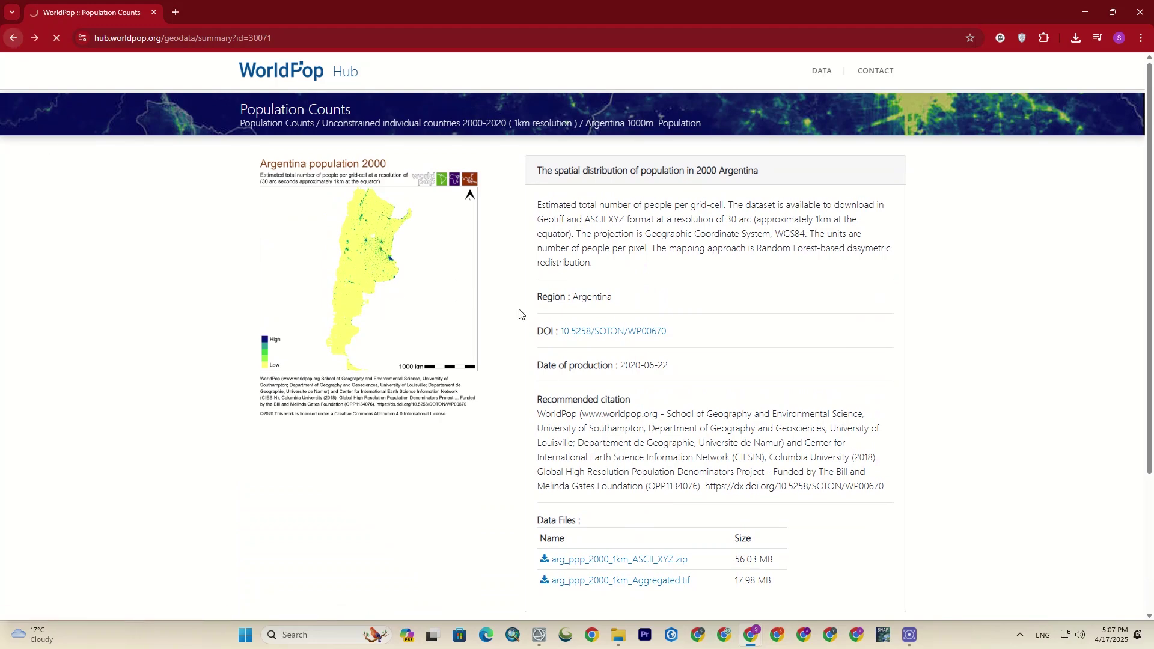
key(alt+Left)
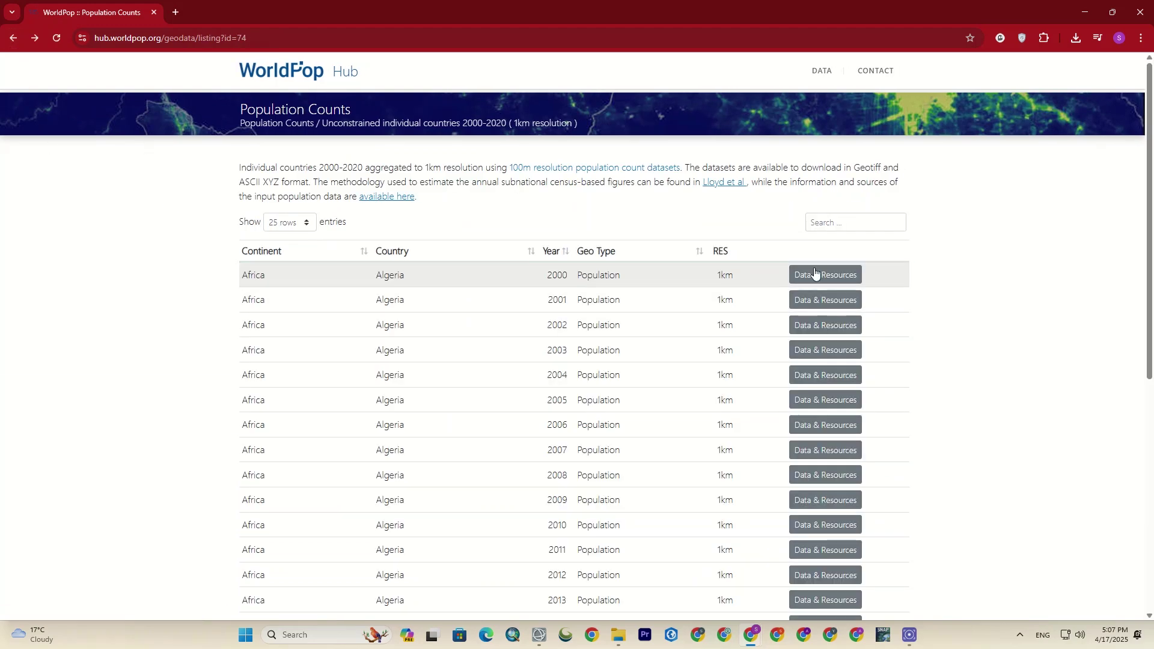
Search 'Ital' and open the Italy 2020 1km dataset page down to its Data Files
click(843, 225)
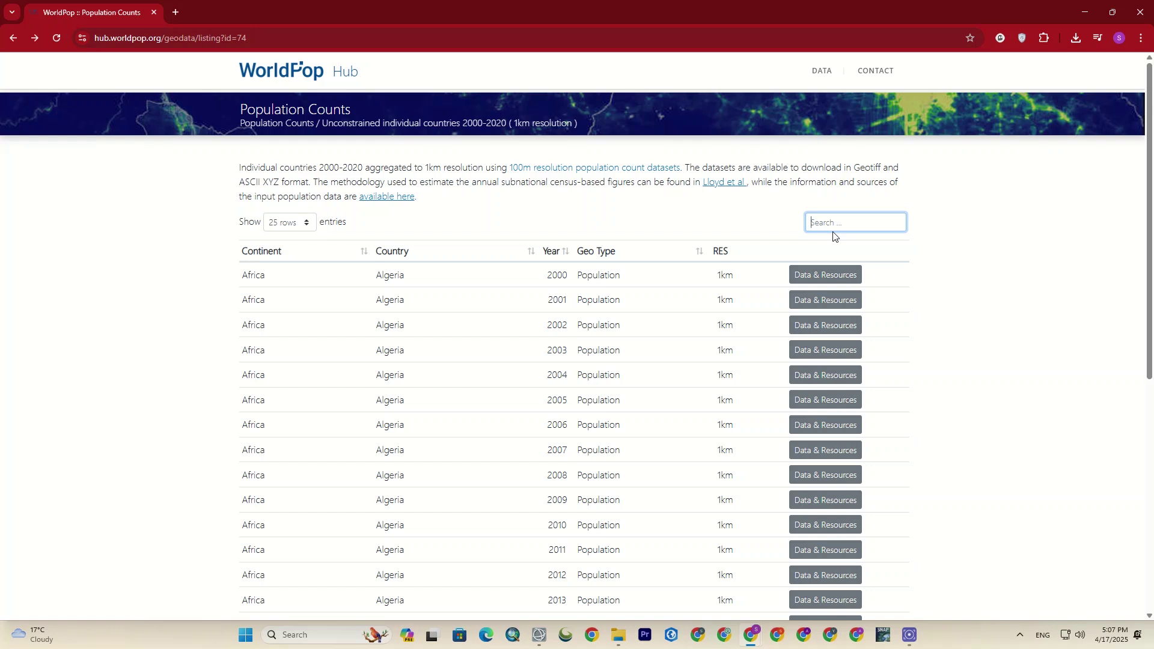
text(Ita)
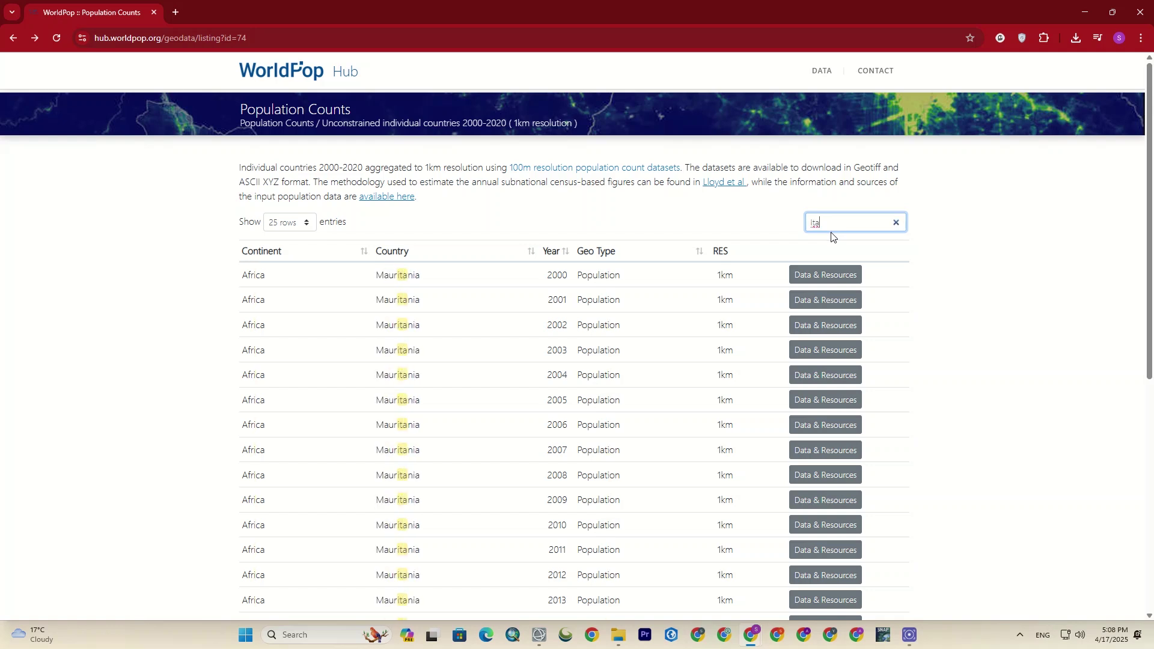
text(l)
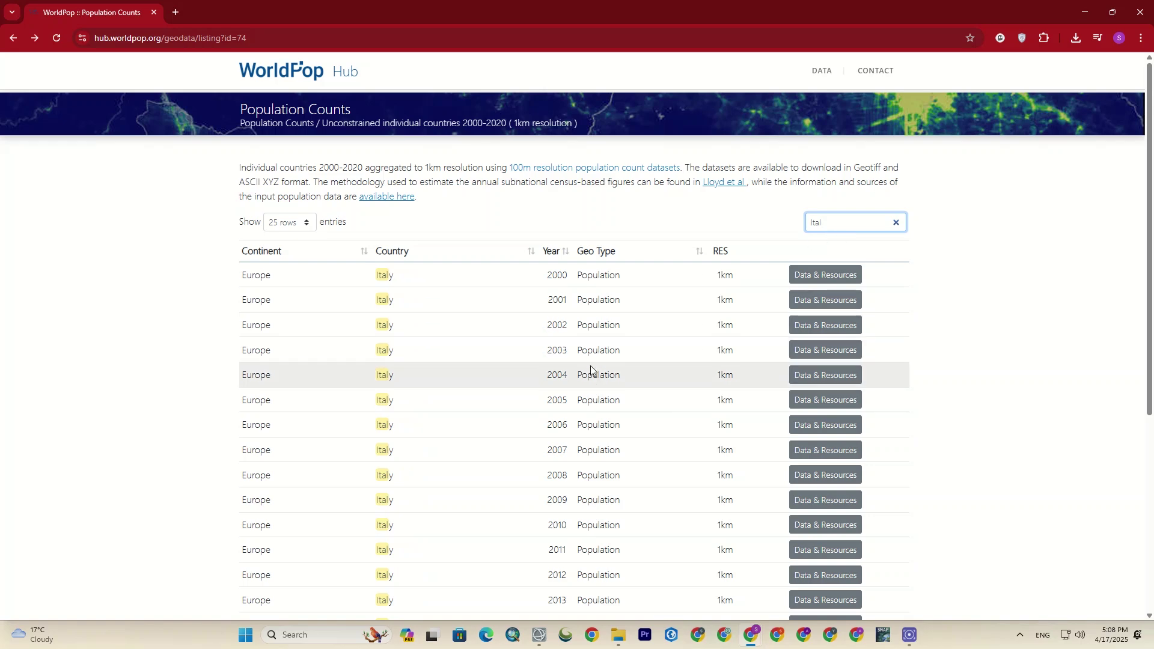
scroll(589, 371, down, 5)
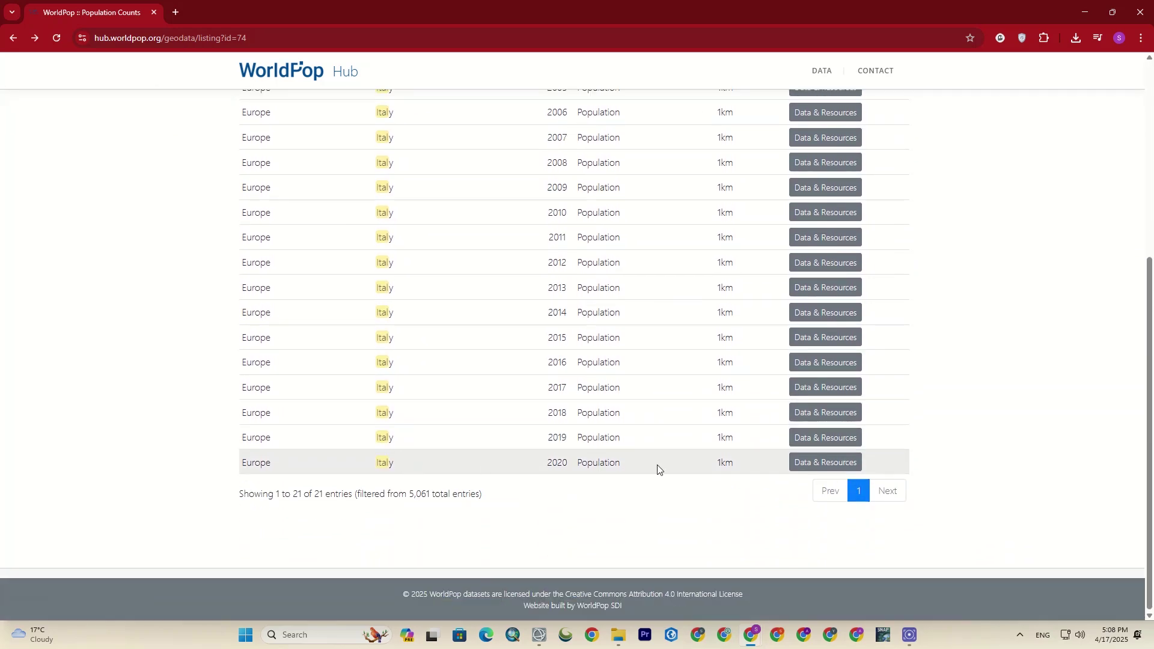
click(825, 464)
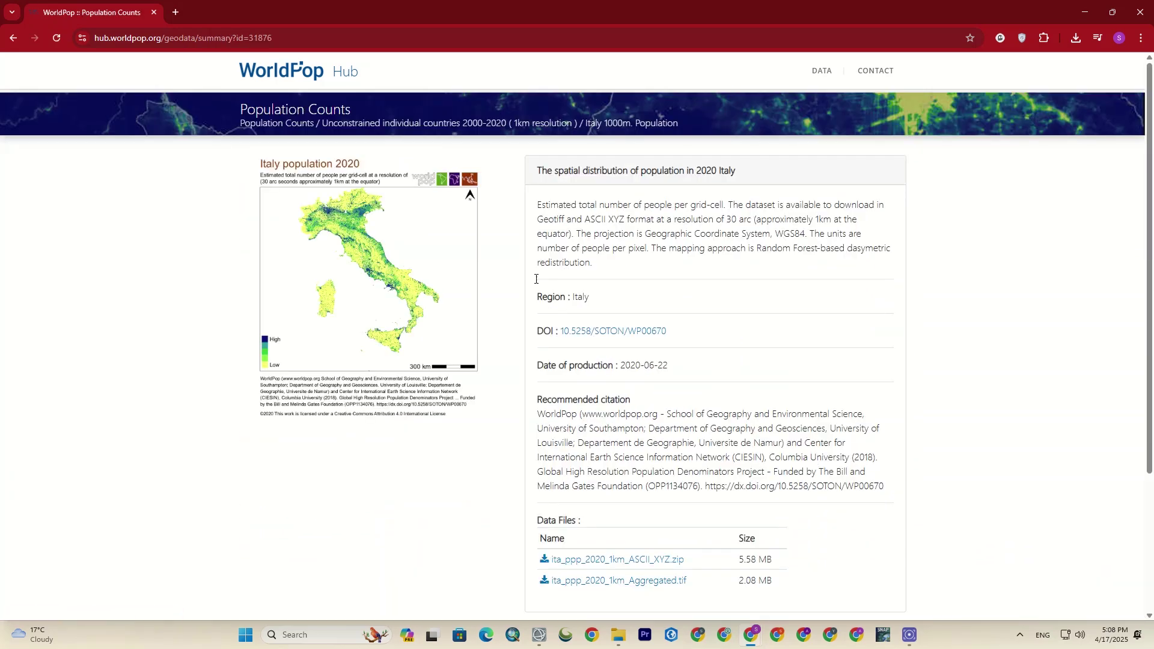
click(389, 250)
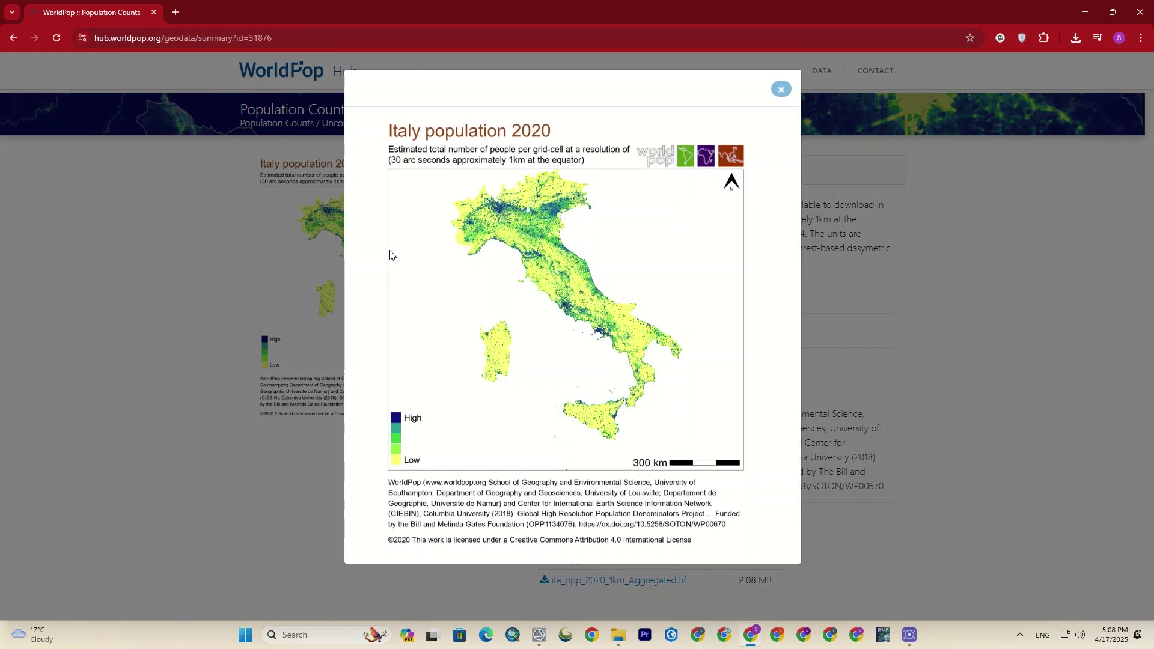
click(220, 302)
scroll(523, 355, down, 3)
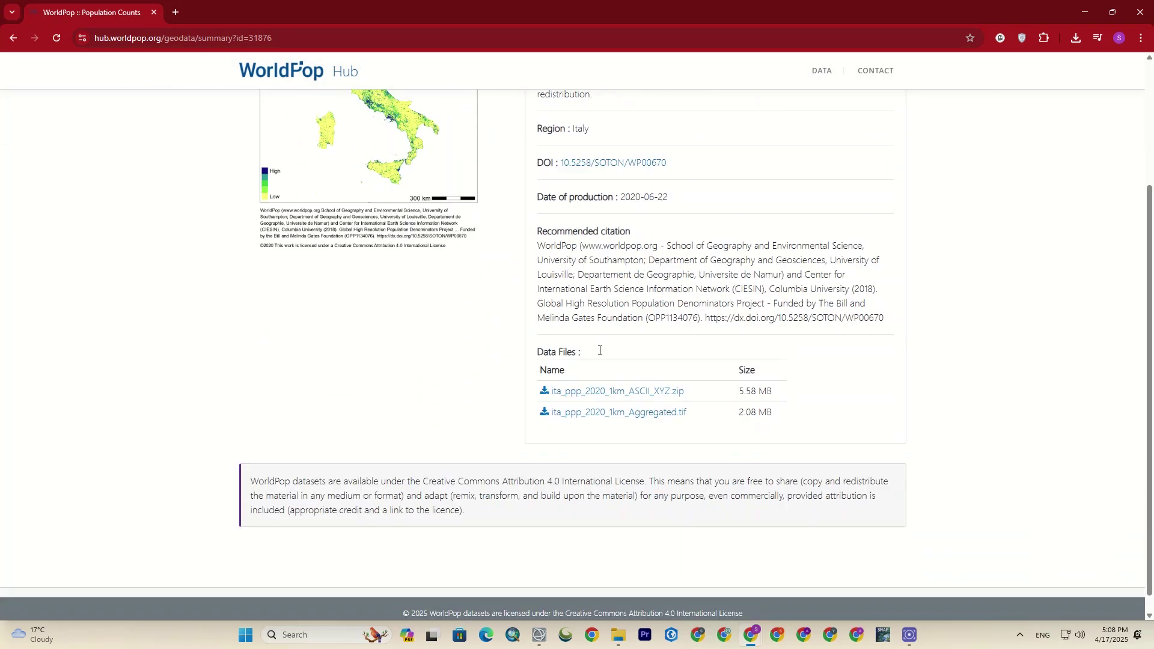
Return to the home page and open the Population Density unconstrained 2000-2020 1km country listing
click(14, 39)
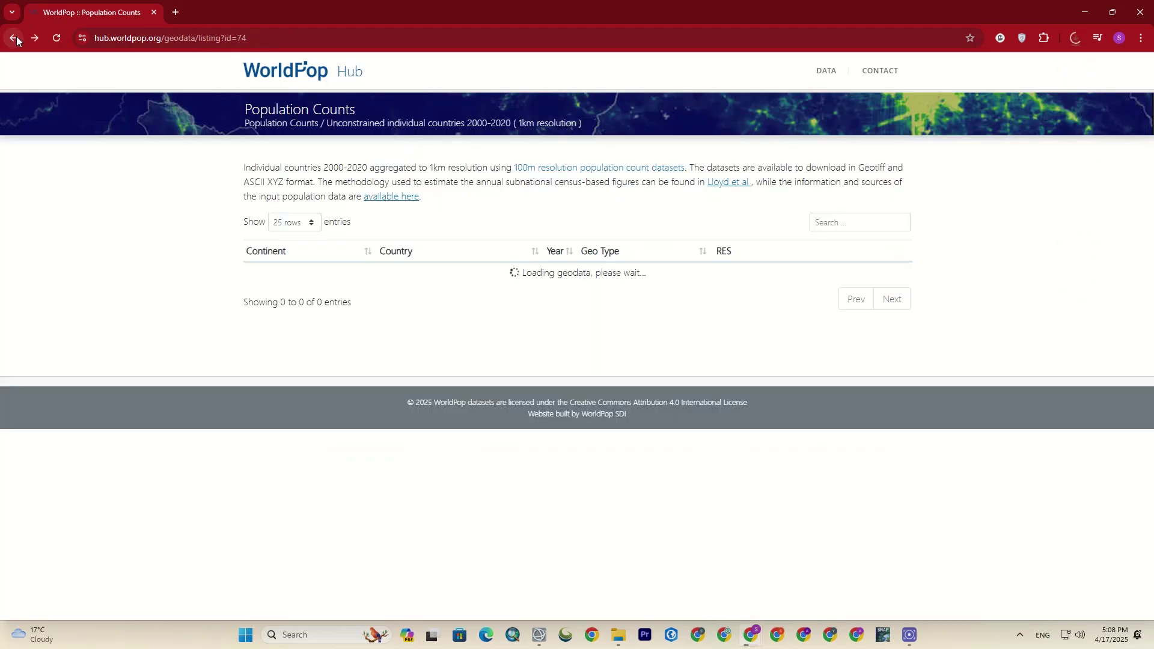
click(14, 39)
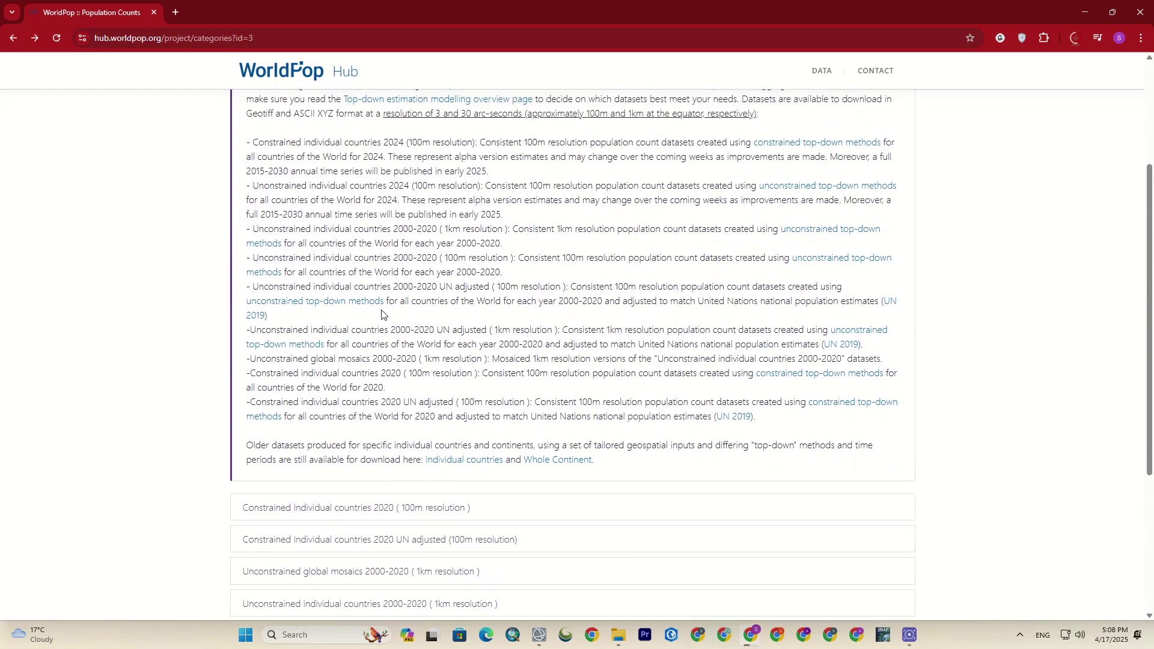
click(13, 40)
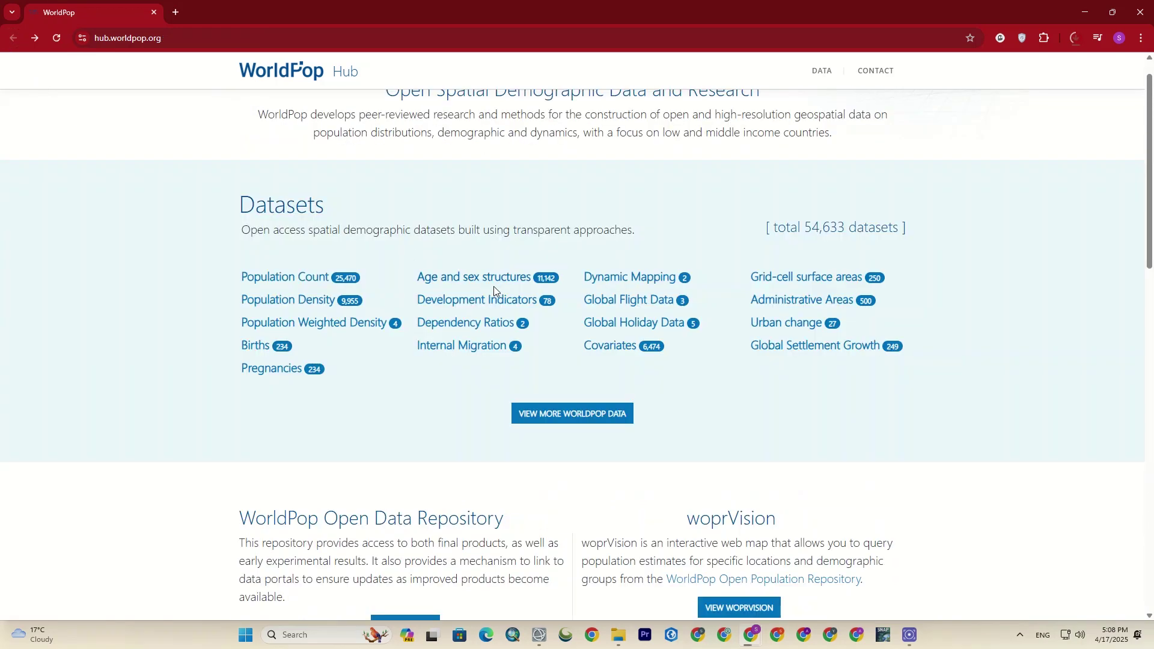
click(316, 301)
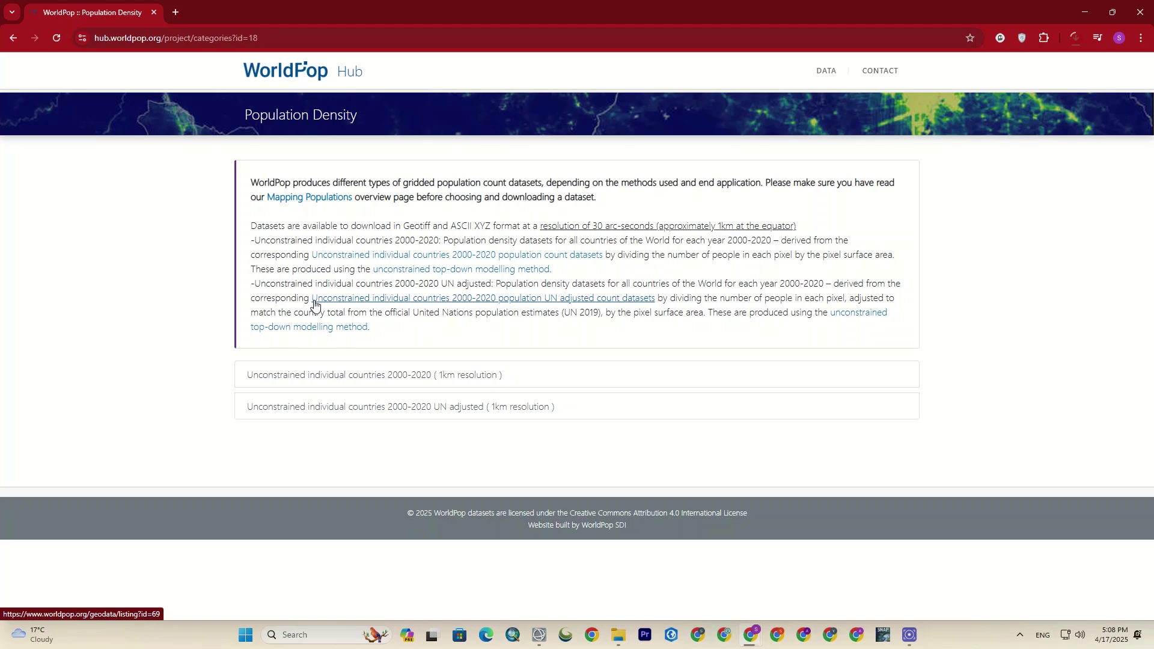
click(385, 375)
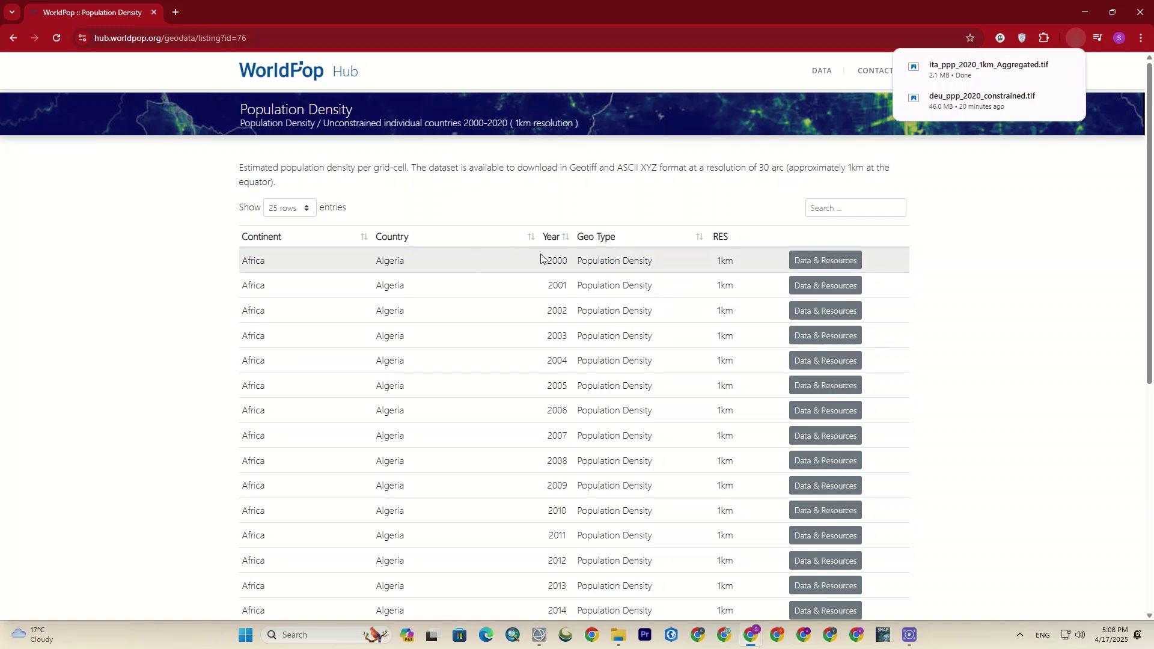
Sort the listing by Year with 2020 first and page through to page 5
click(553, 238)
click(589, 104)
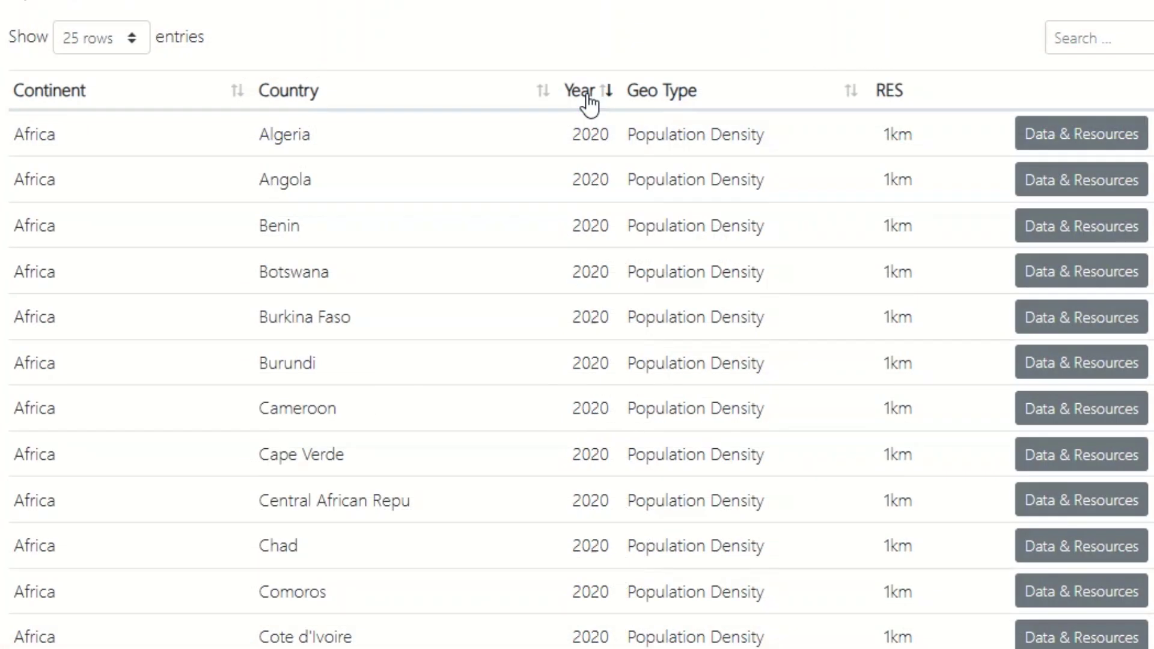
click(599, 103)
click(600, 103)
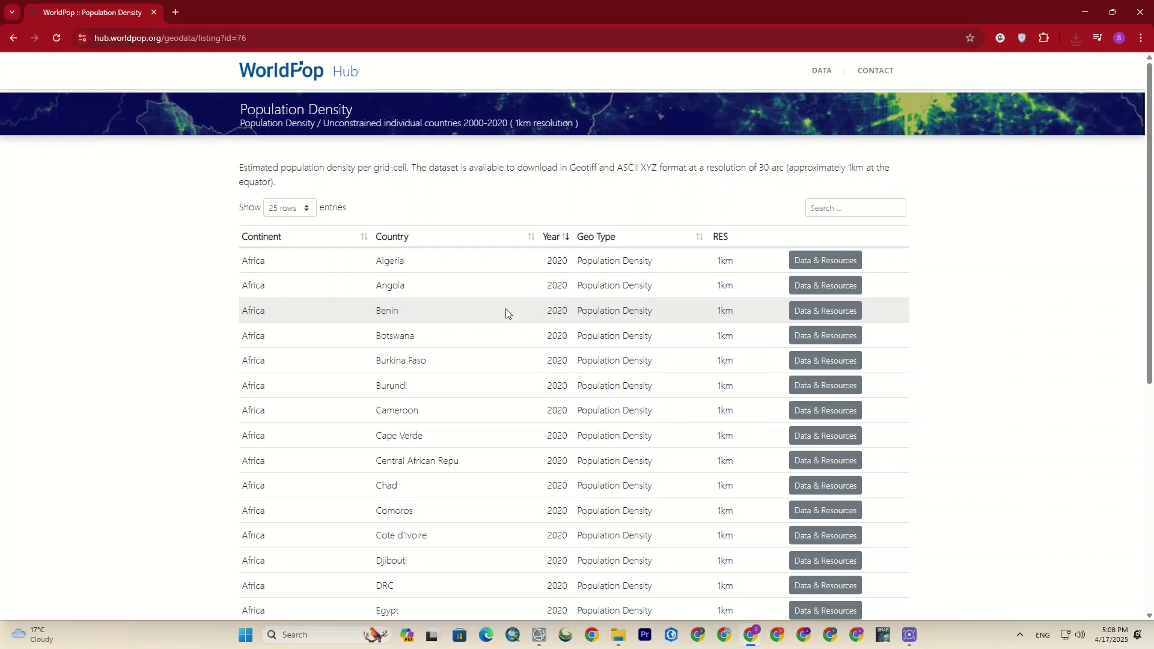
scroll(506, 309, down, 7)
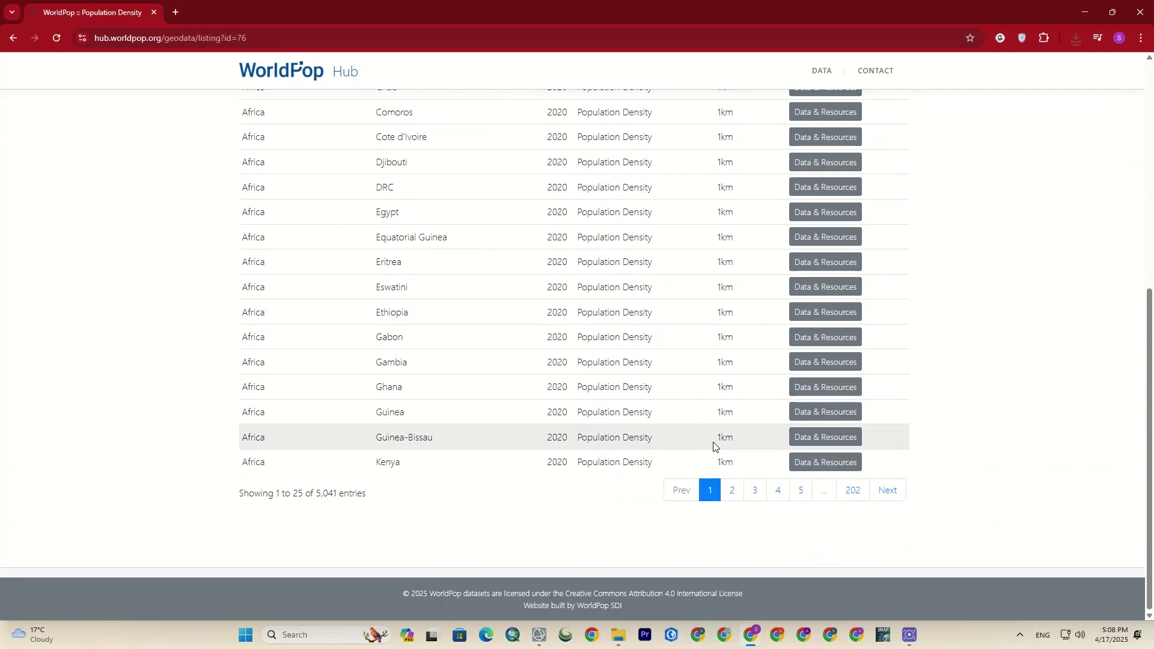
click(768, 494)
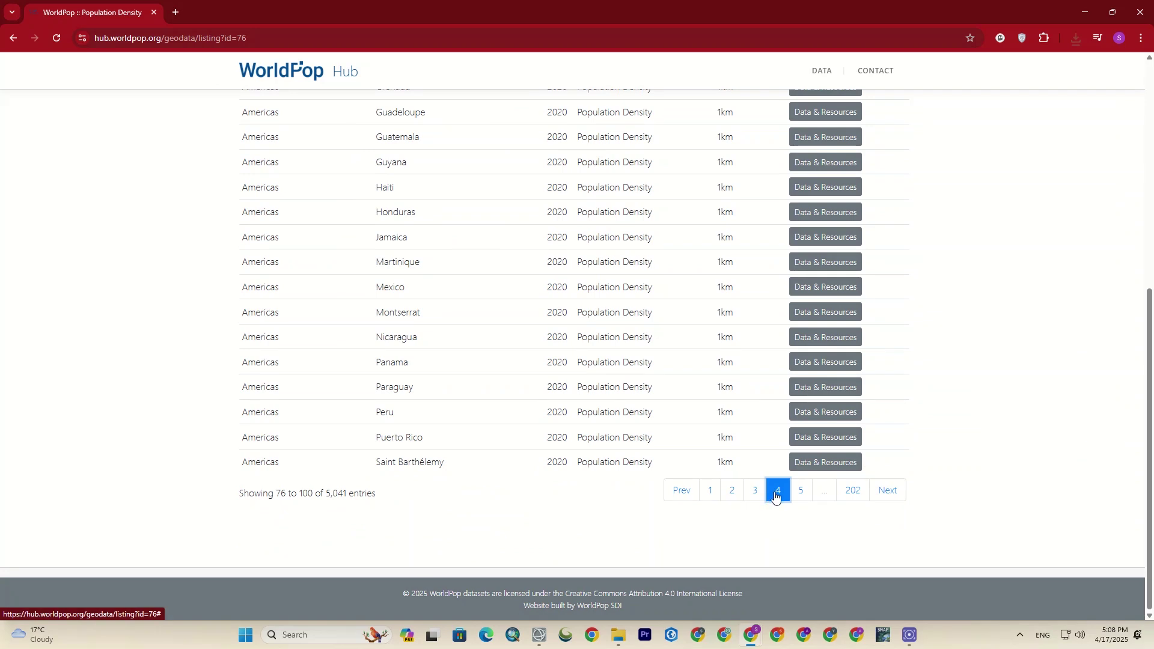
click(801, 491)
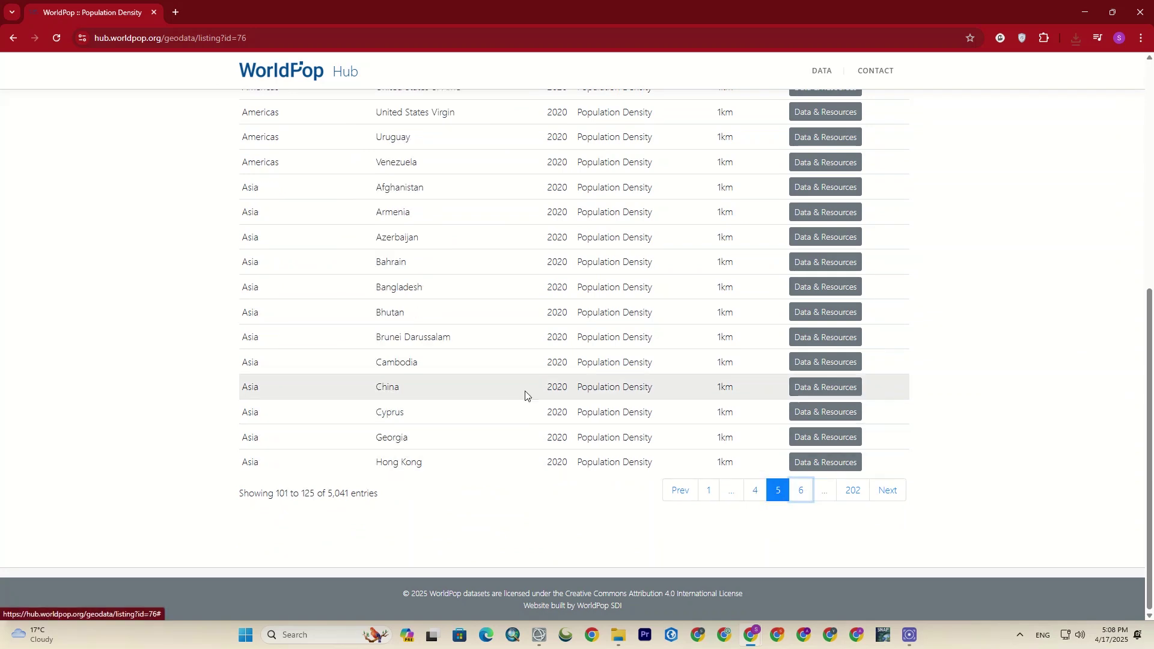
Open China's 2020 population density details and download chn_pd_2020_1km.tif (46.60 MB)
click(816, 388)
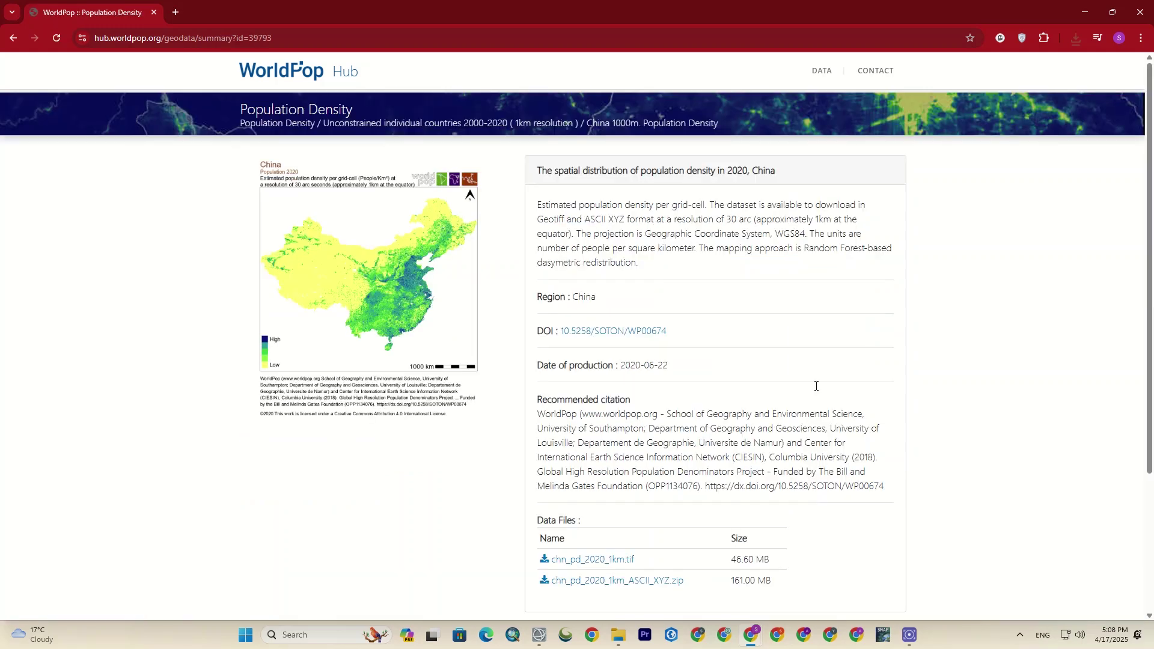
scroll(810, 383, down, 3)
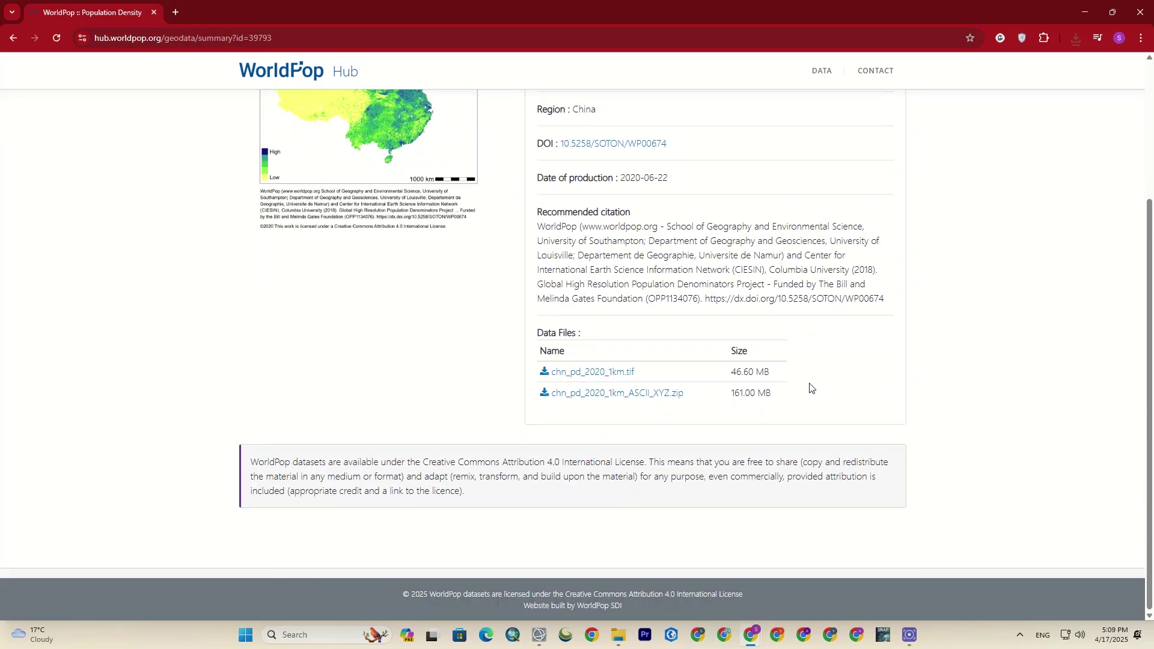
scroll(811, 388, up, 3)
scroll(810, 383, down, 3)
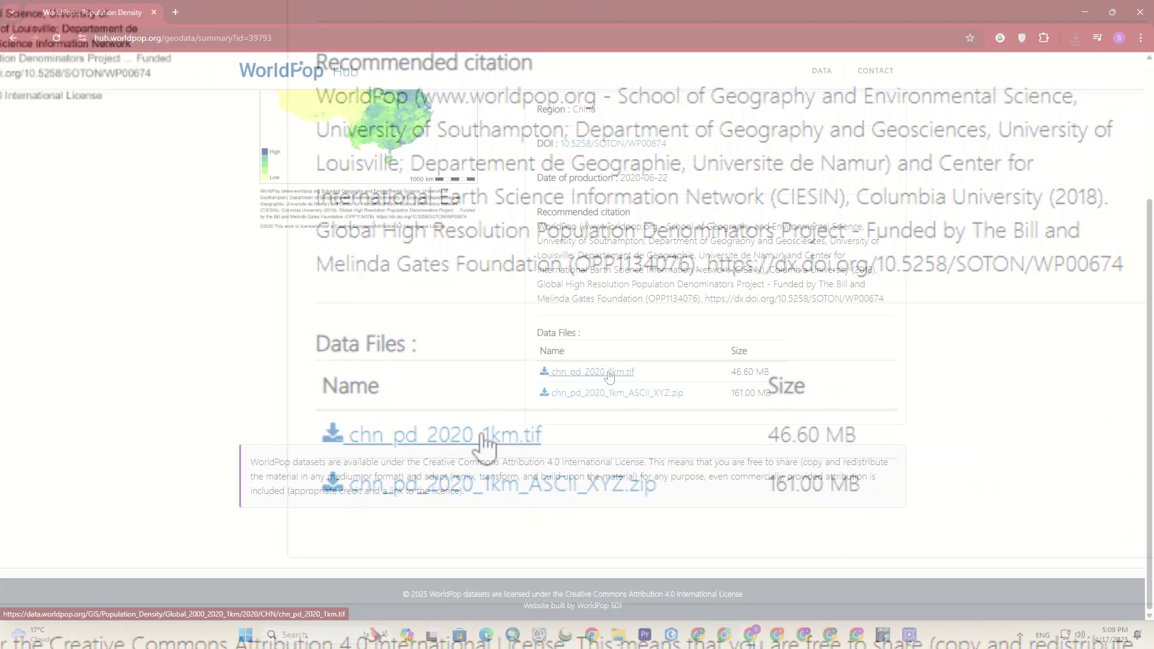
click(480, 433)
Go back three pages to the WorldPop Hub home page Datasets list
scroll(609, 361, up, 3)
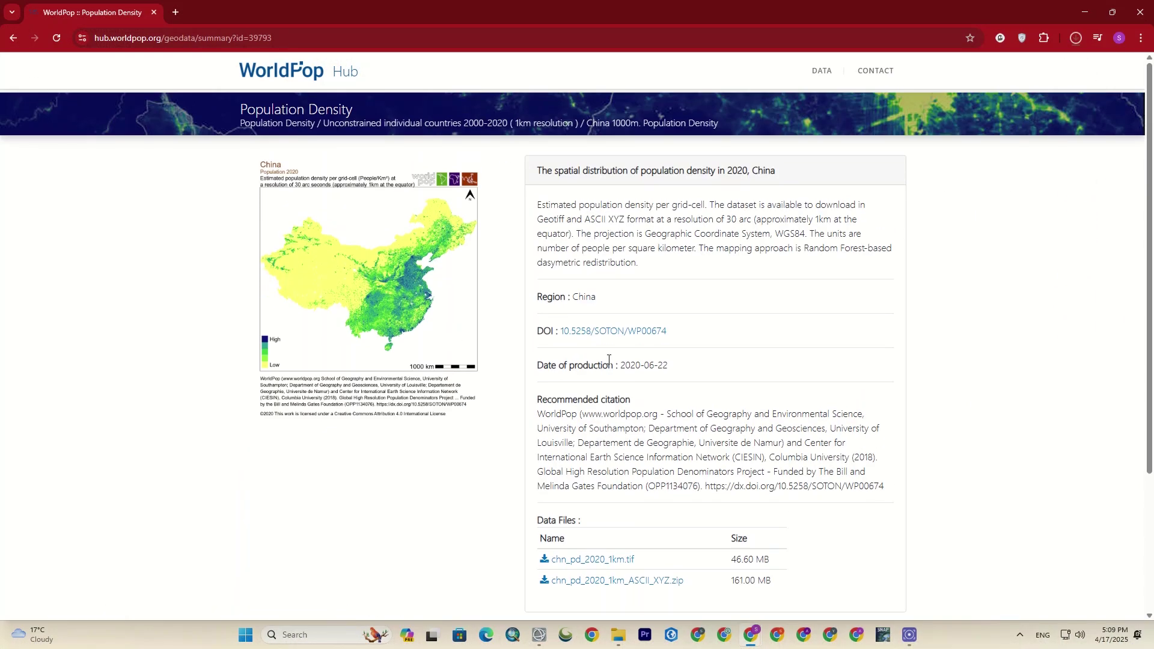
click(12, 38)
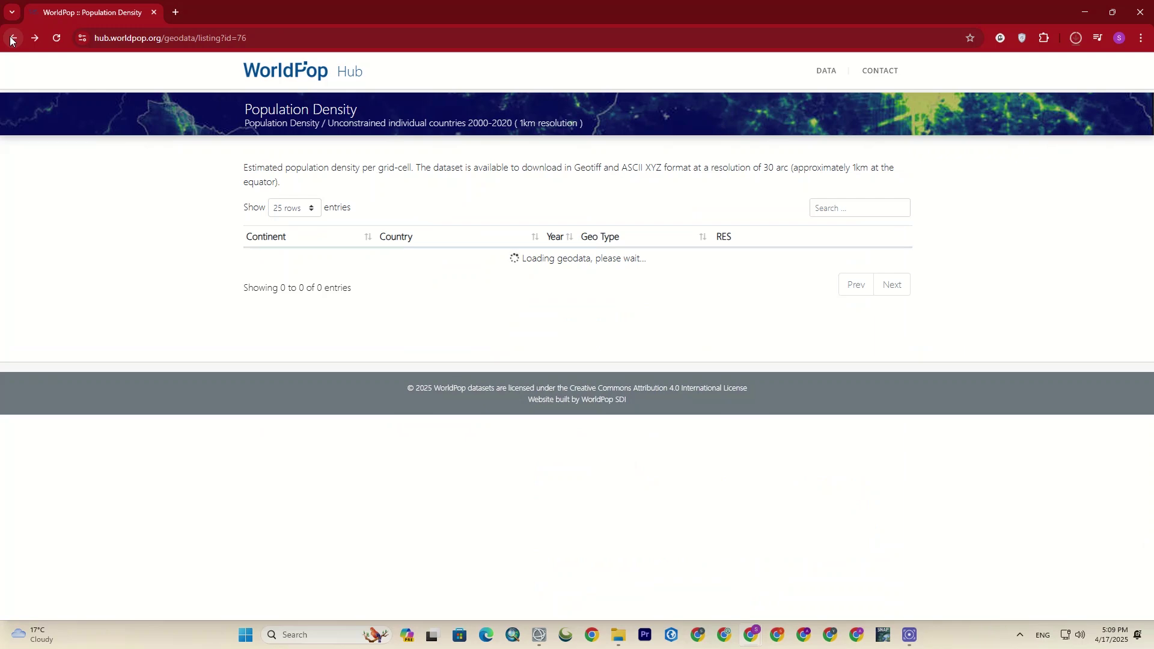
click(12, 38)
click(12, 38)
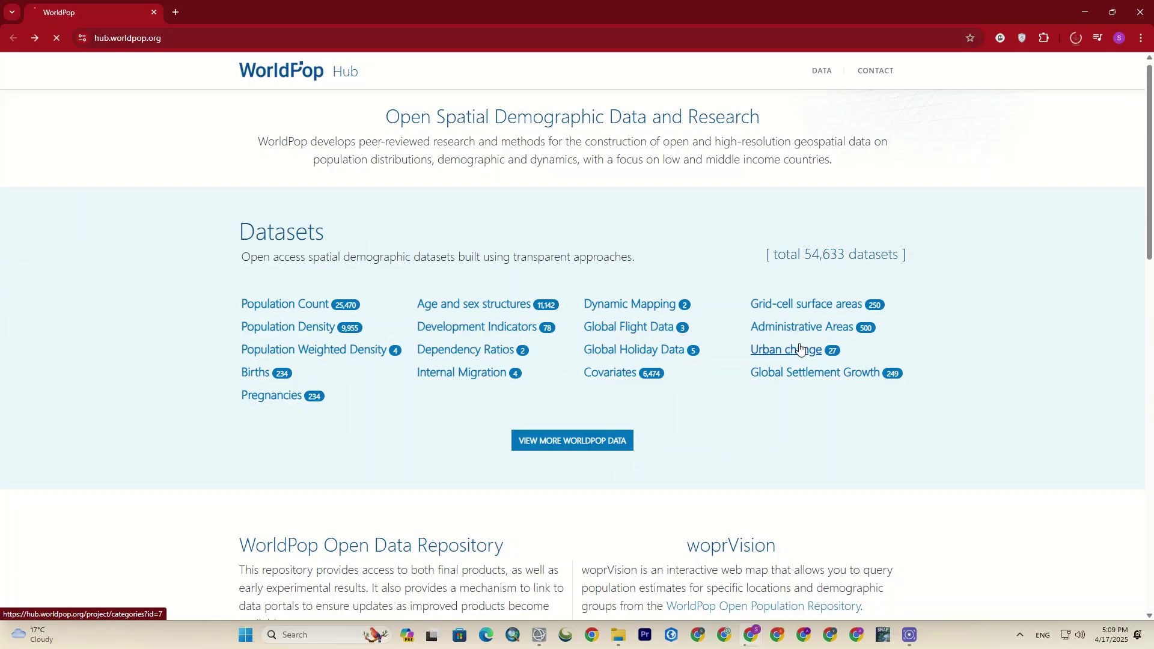
Open Urban change individual countries and preview China's 100m dataset map before returning
click(799, 348)
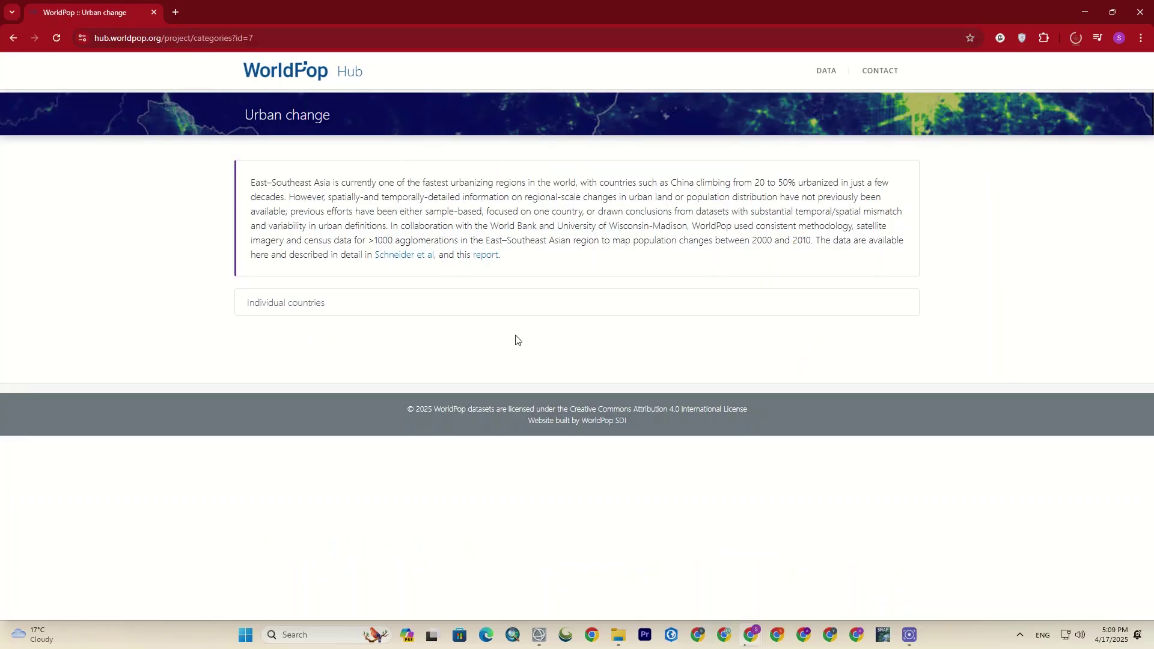
click(305, 307)
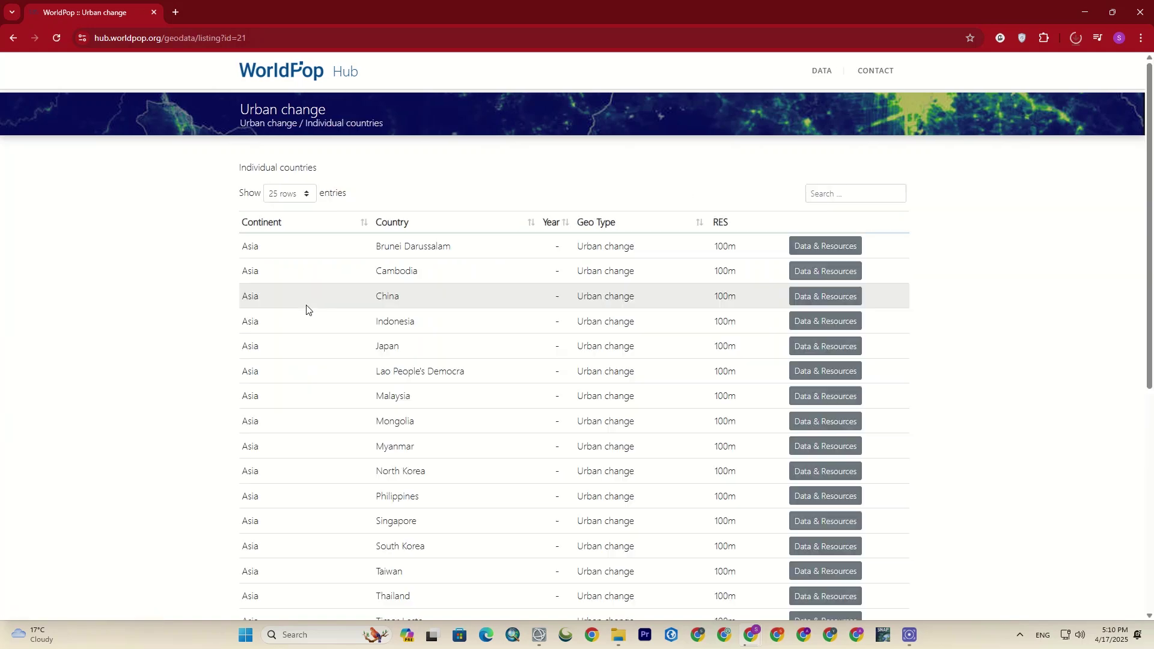
click(812, 298)
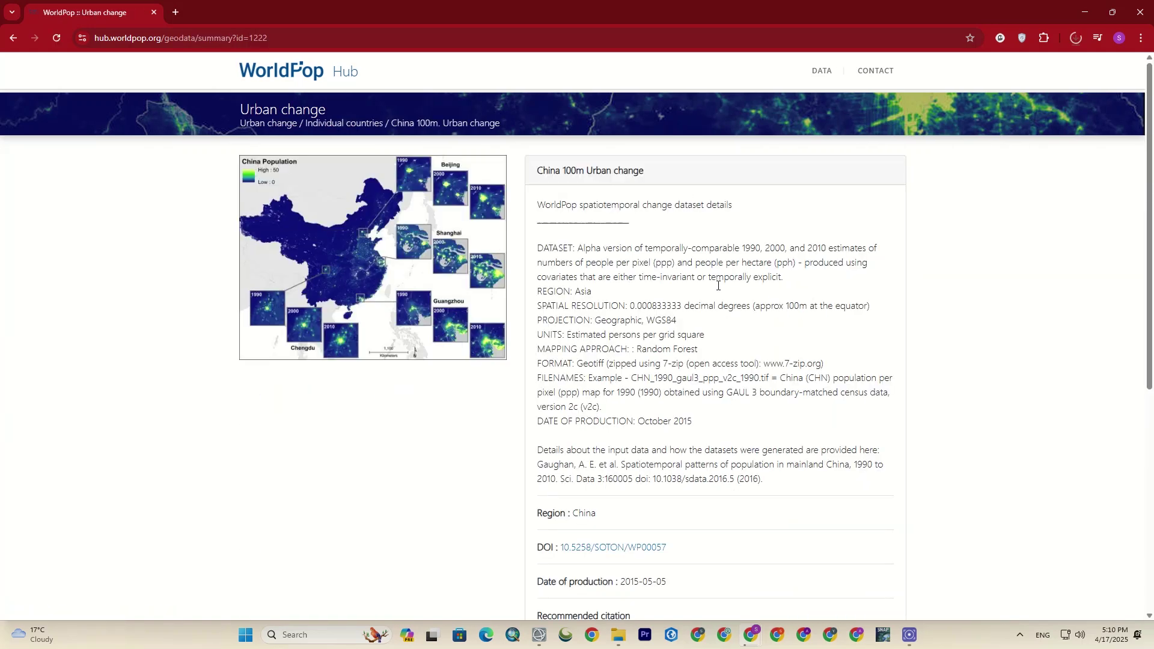
click(309, 239)
click(268, 305)
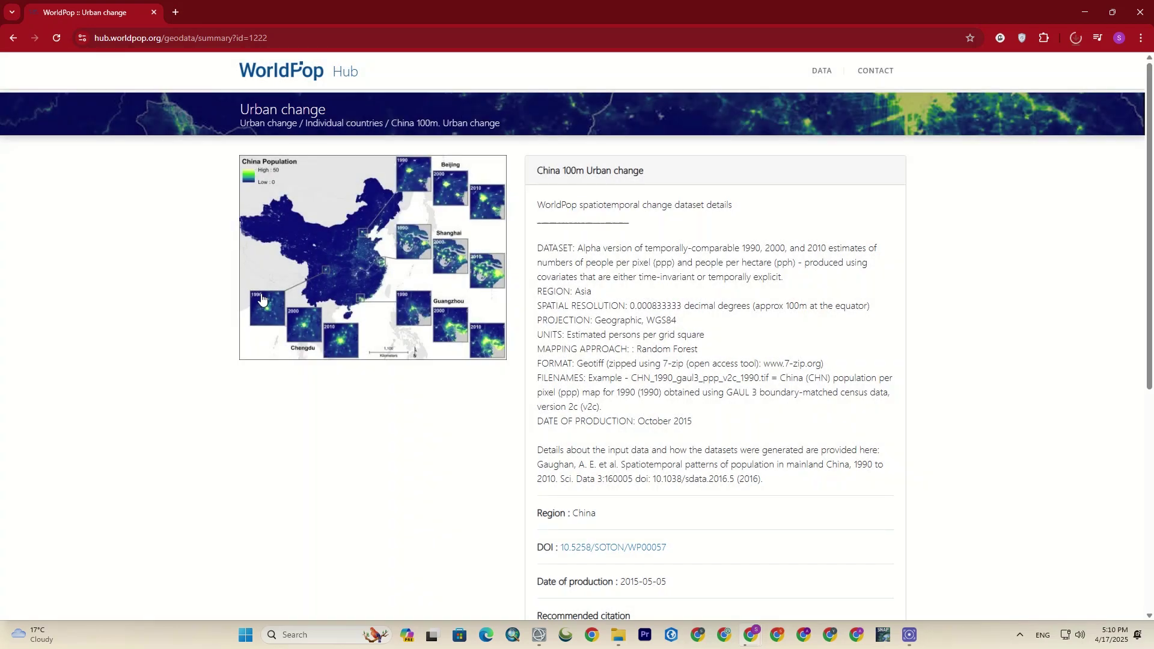
click(14, 38)
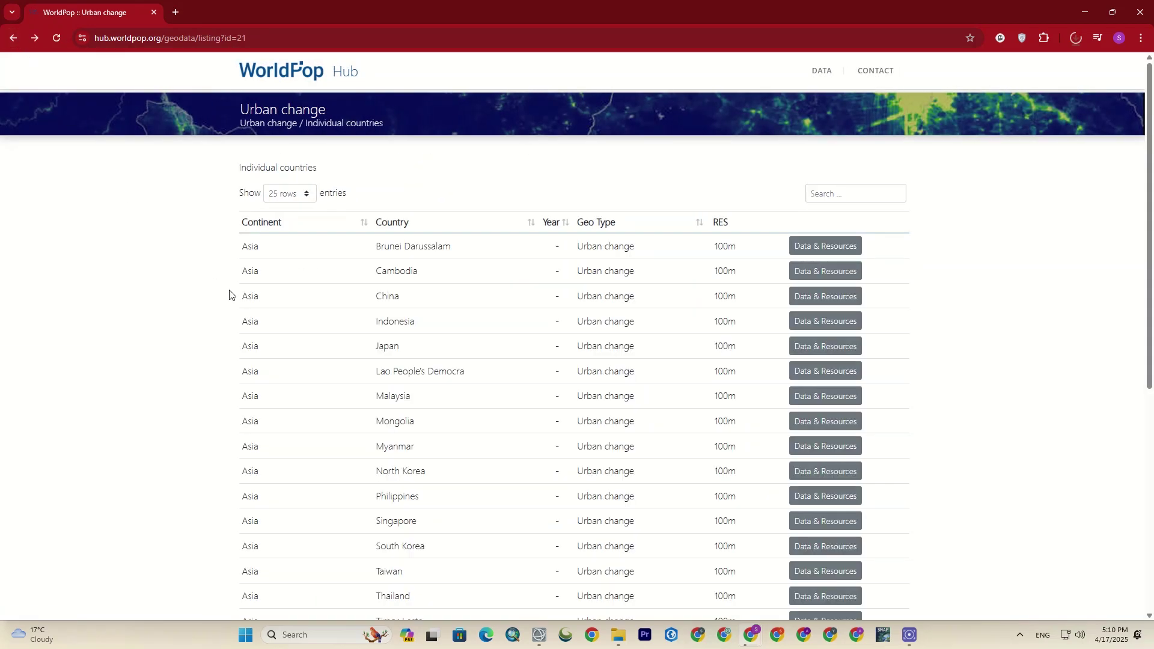
Open Japan's 100m Urban change page and download the entire 16.24 MB dataset
click(815, 347)
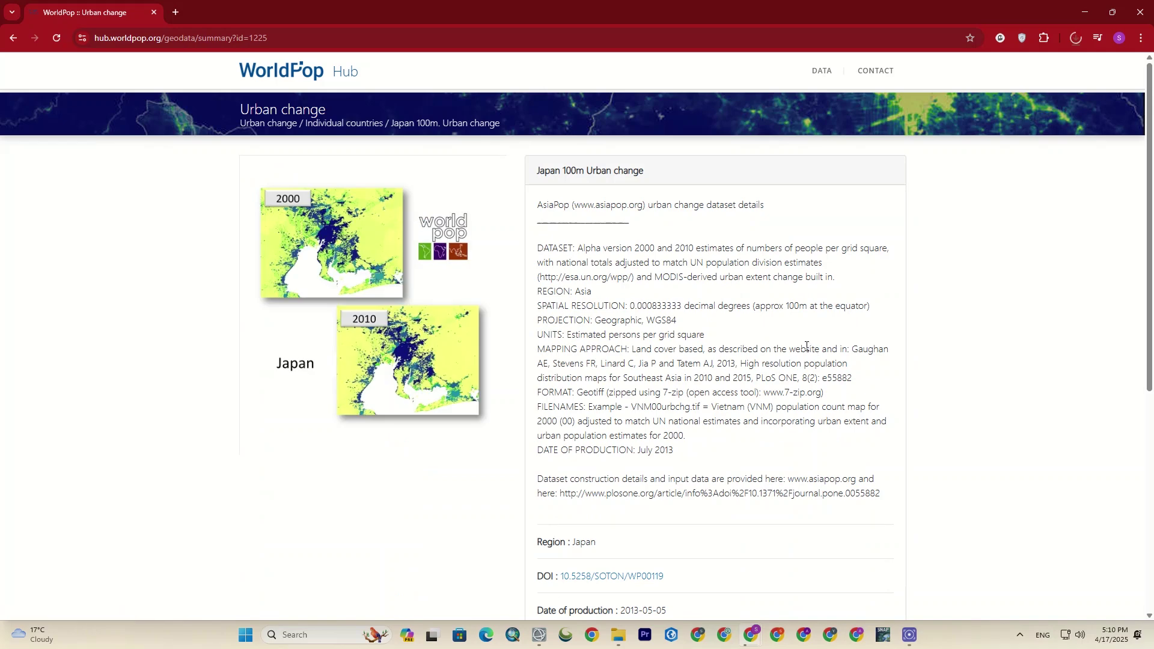
scroll(600, 302, down, 5)
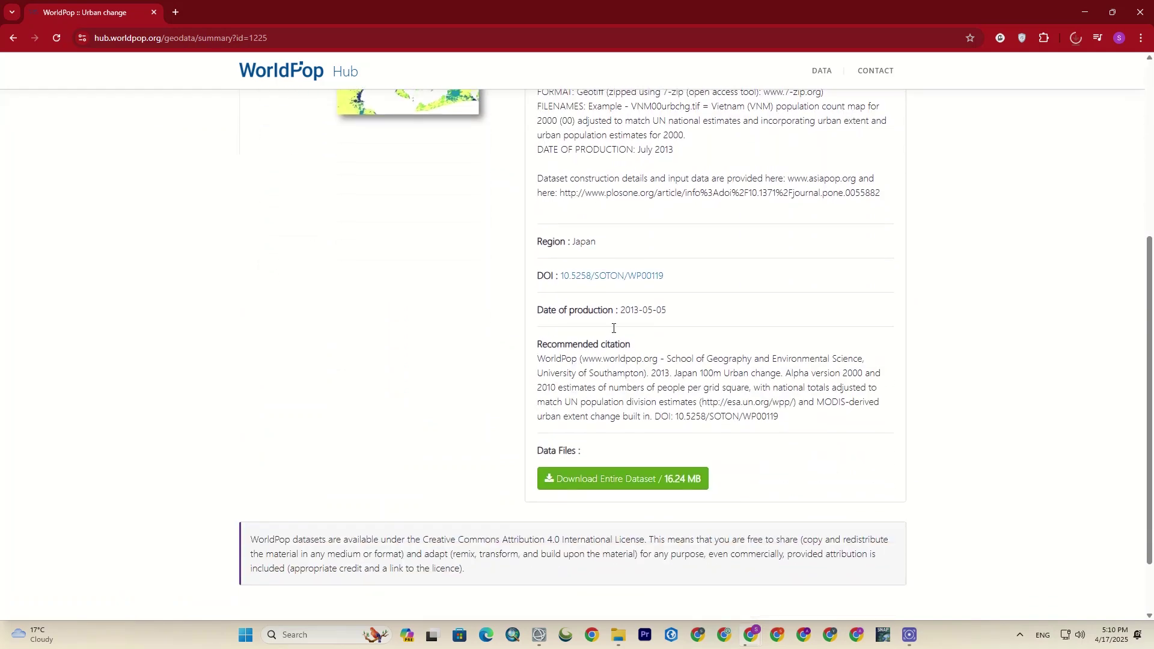
click(604, 490)
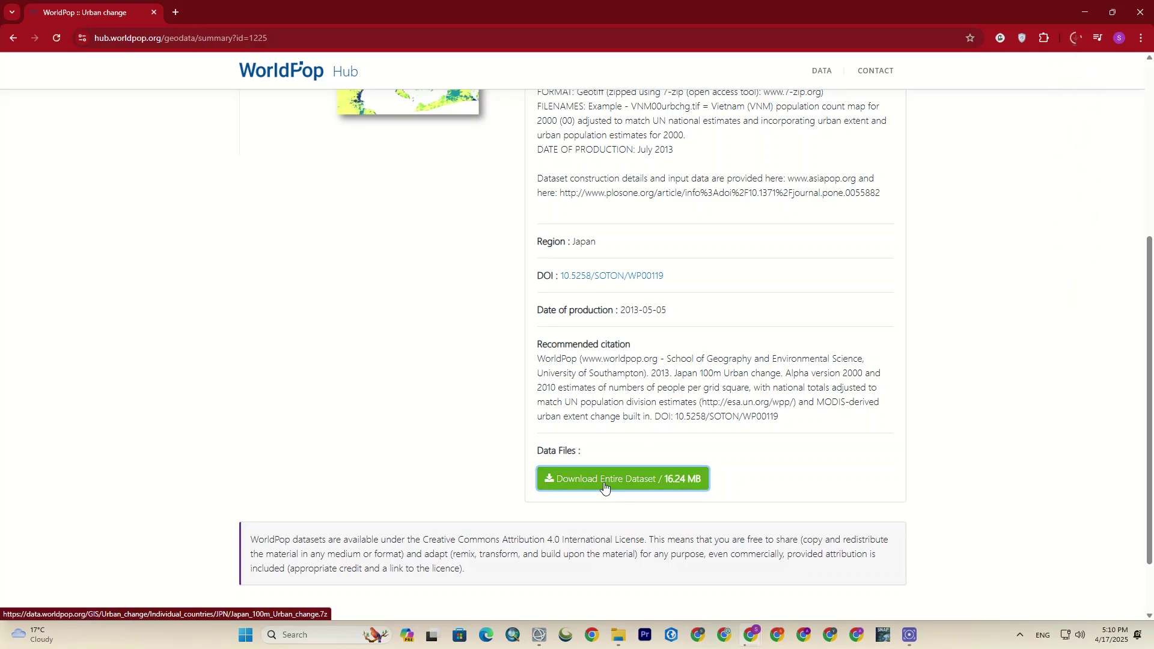
click(13, 37)
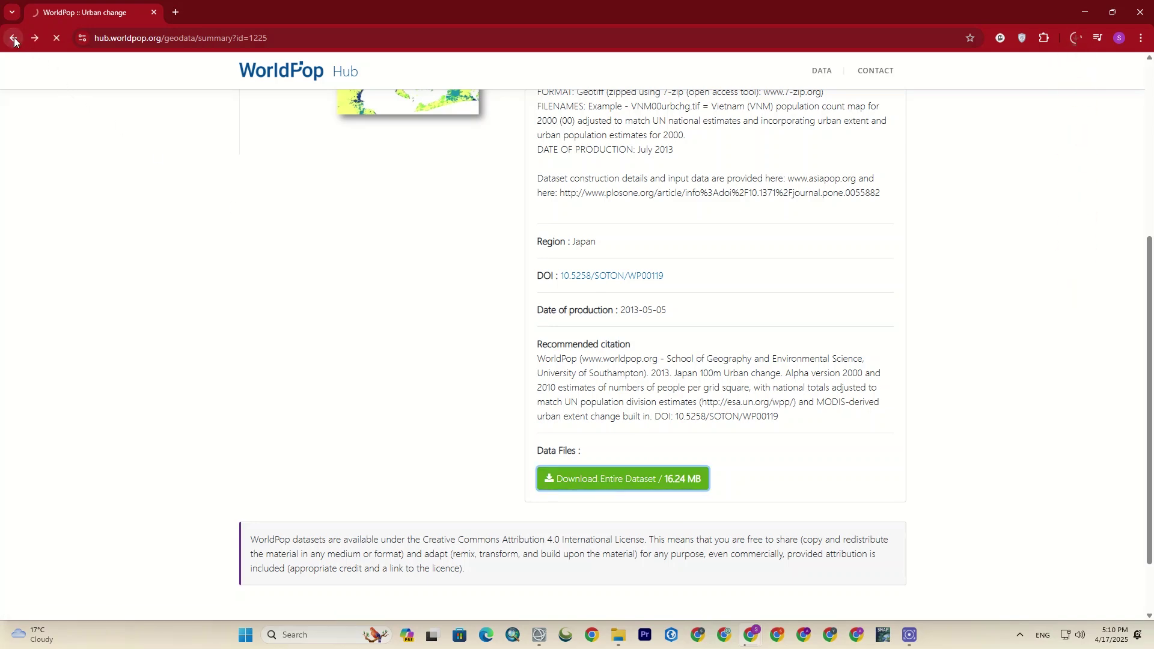
Return to the WorldPop home page and open the WorldPop Demographics Portal
click(13, 38)
click(13, 38)
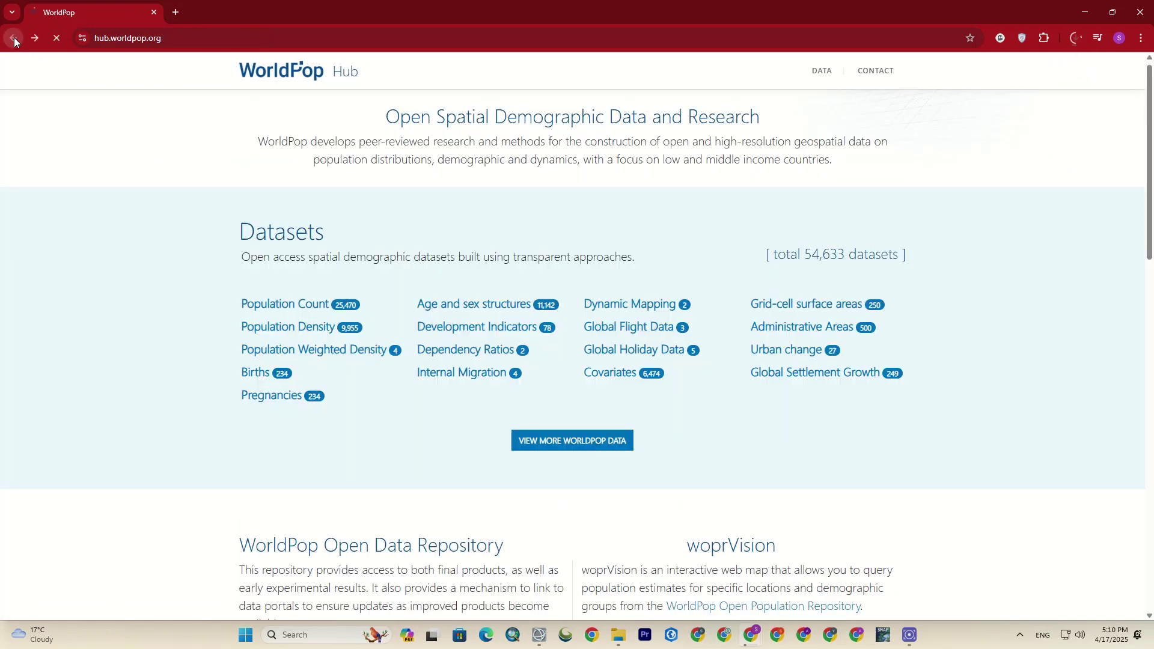
scroll(352, 304, down, 6)
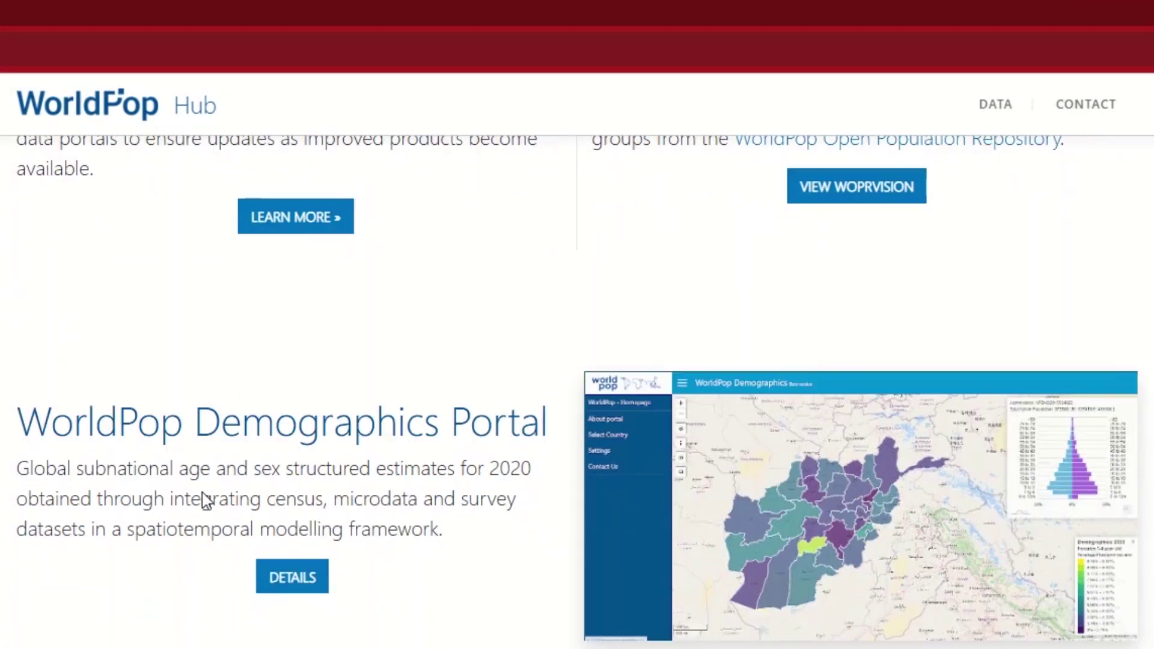
scroll(26, 296, down, 2)
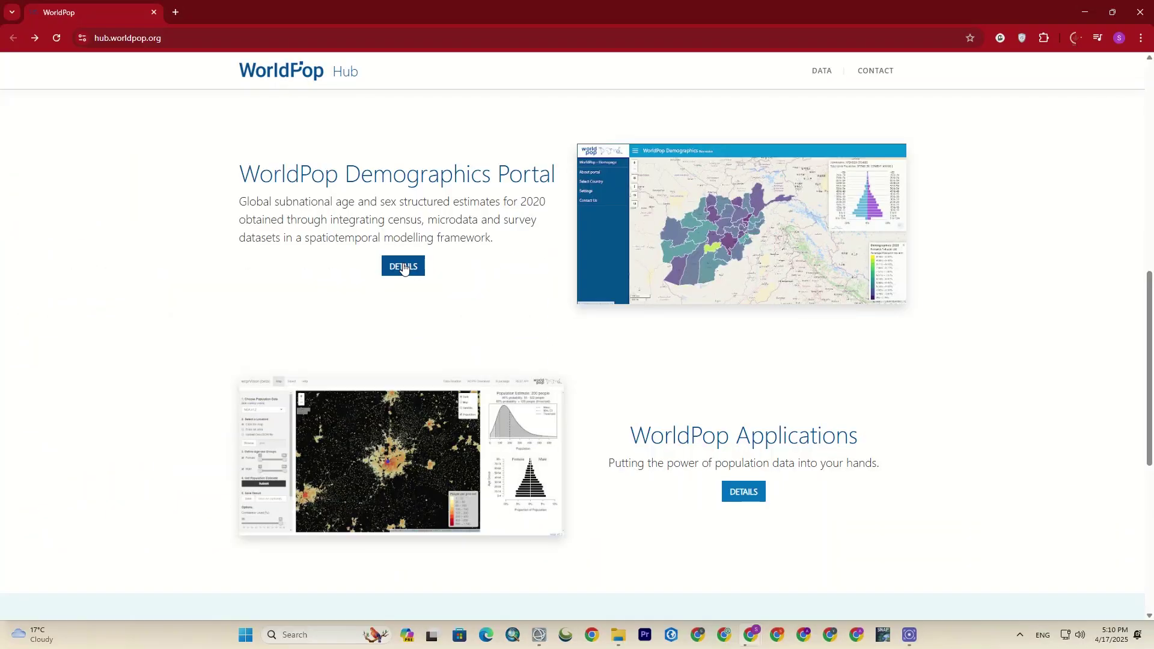
click(292, 433)
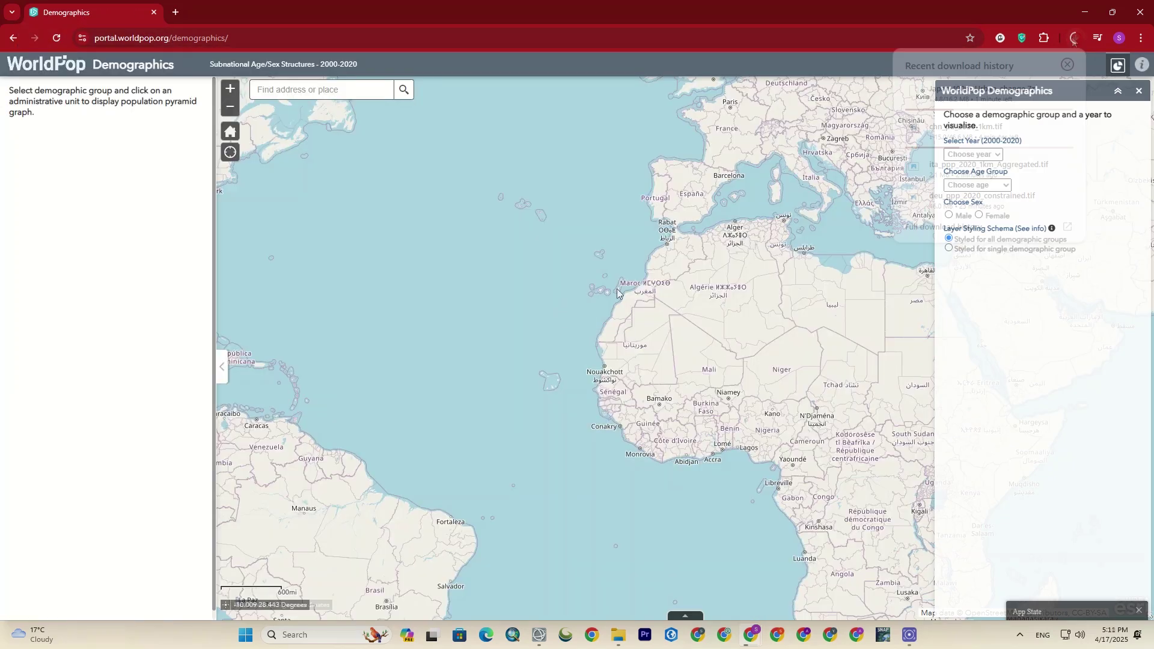
Collapse the description panel and pan the widened map to North America
drag(665, 348, 466, 497)
drag(630, 351, 423, 362)
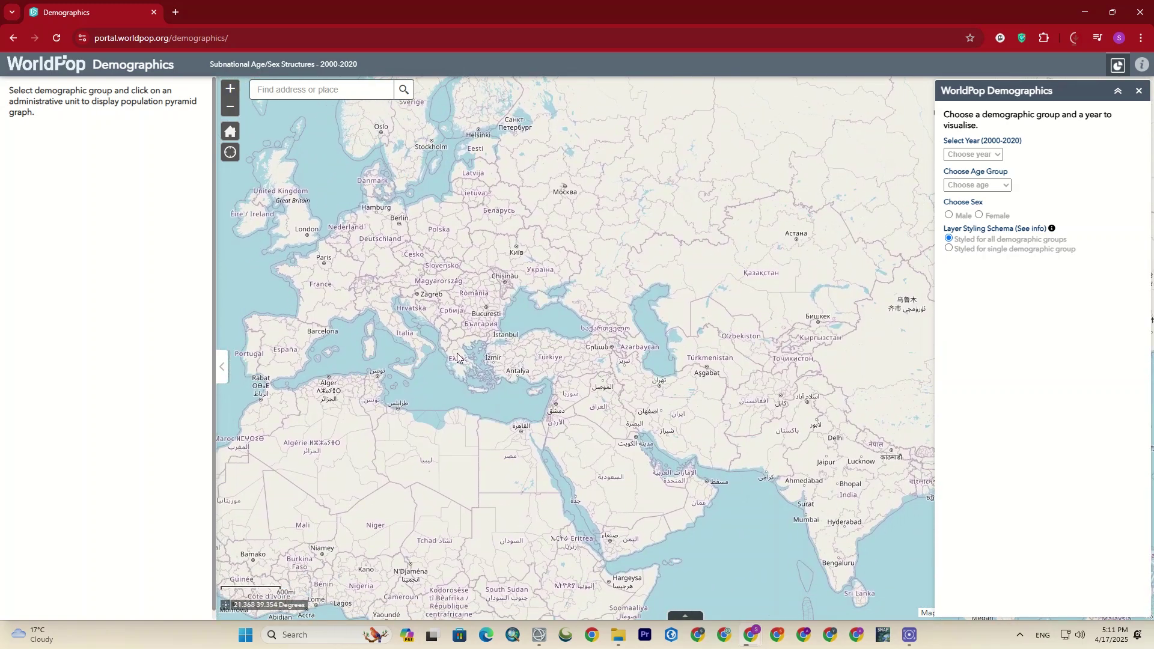
click(222, 367)
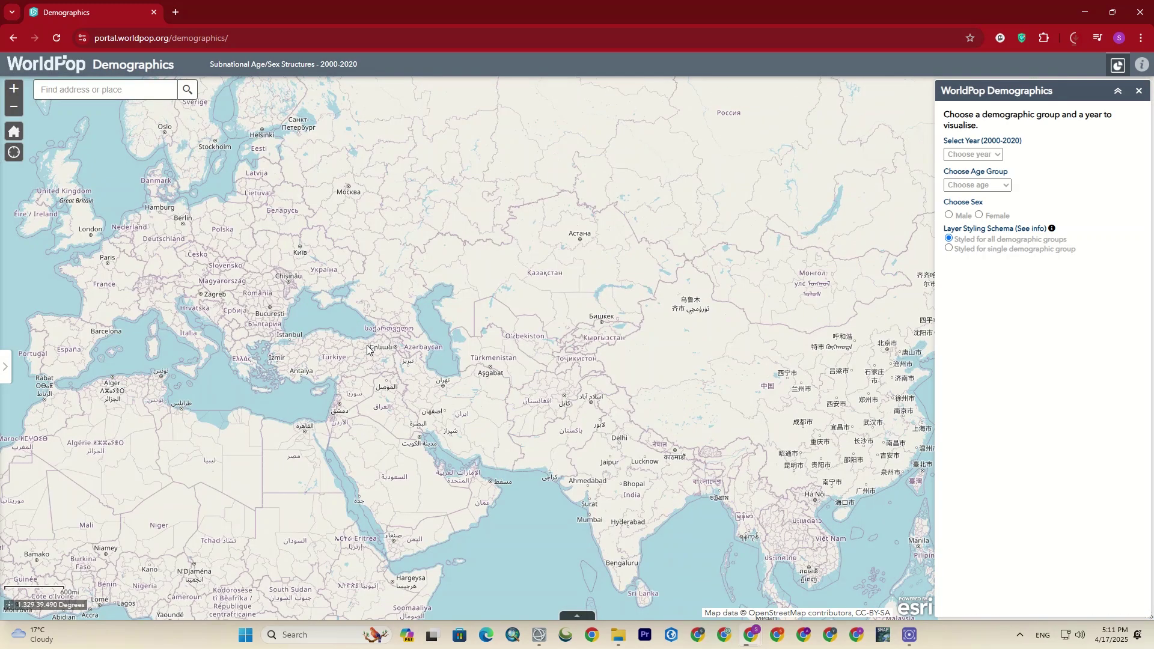
drag(348, 363, 961, 343)
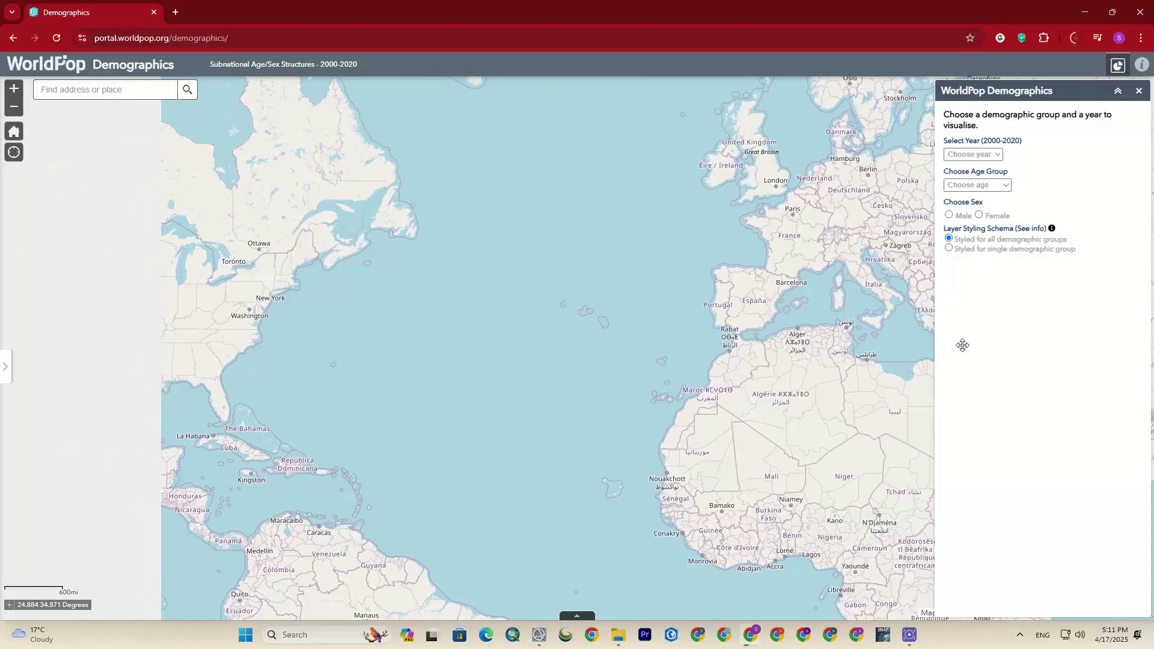
drag(206, 331, 546, 343)
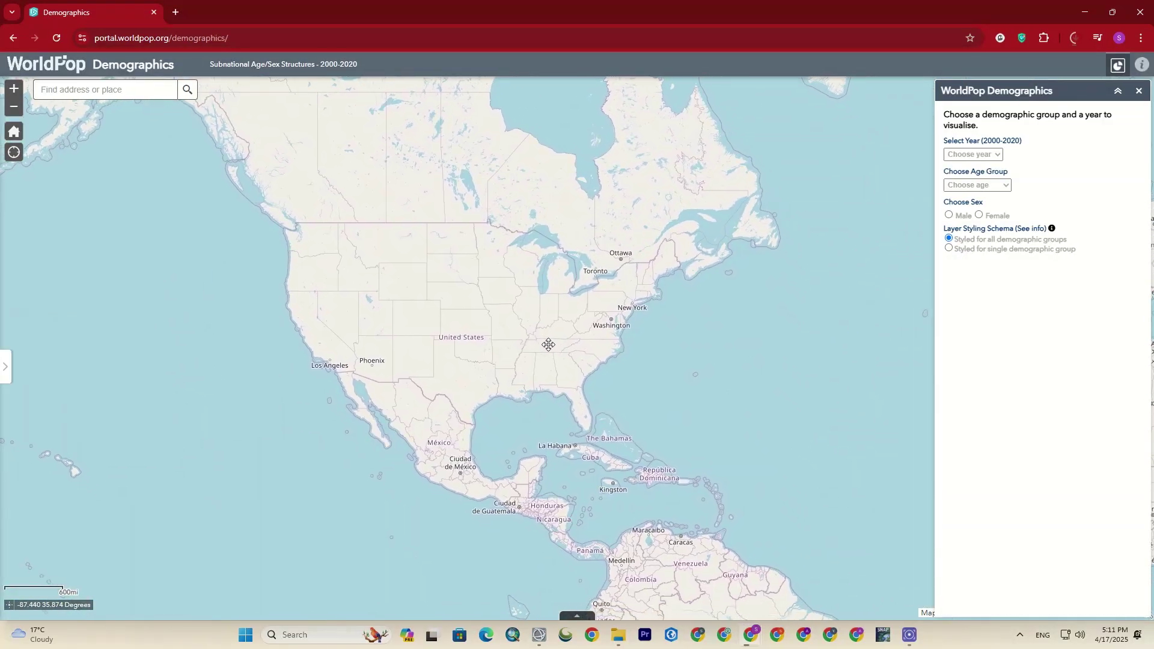
Set year 2020, the Male option and the 80+ years old age group
click(998, 154)
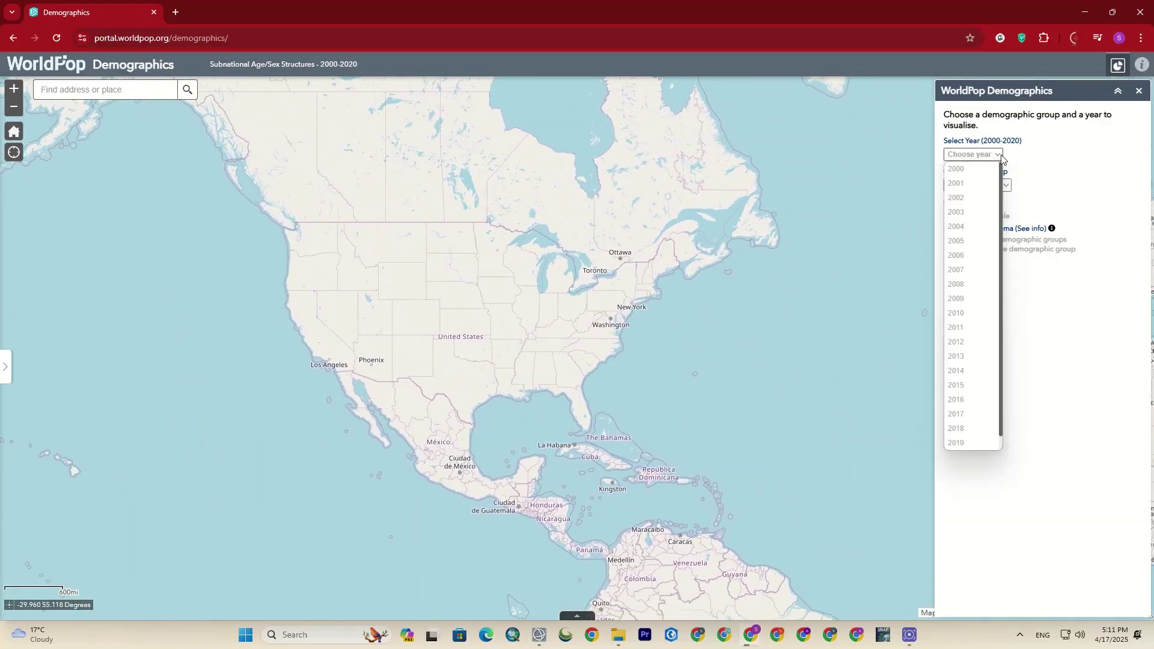
click(965, 443)
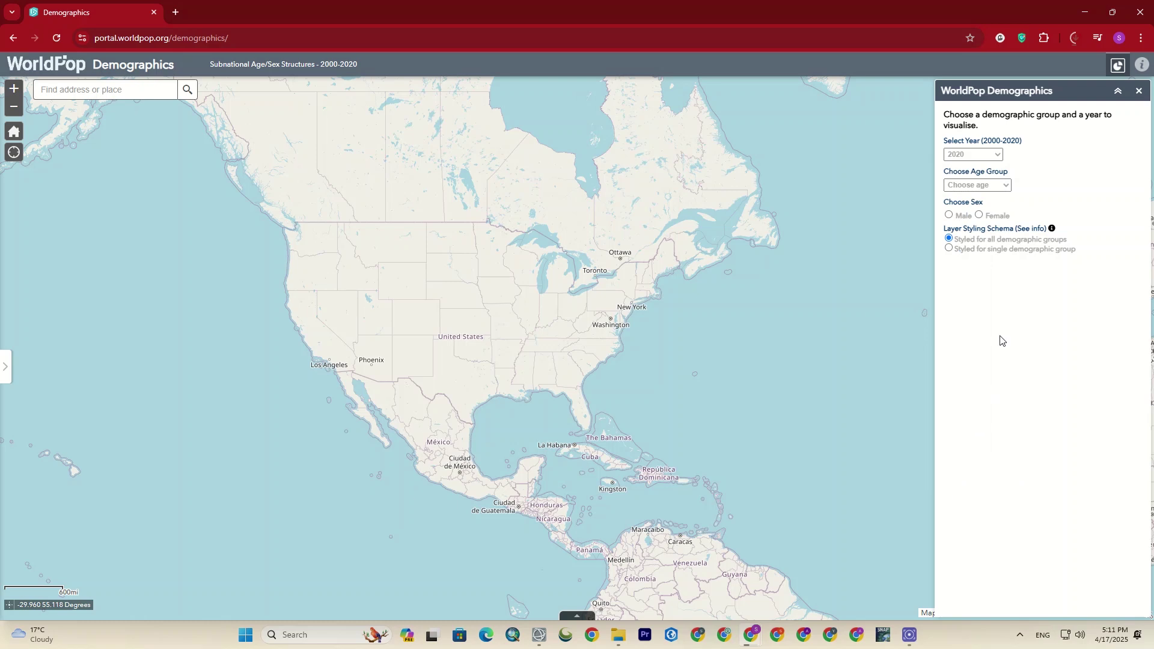
click(1008, 184)
click(958, 194)
click(980, 215)
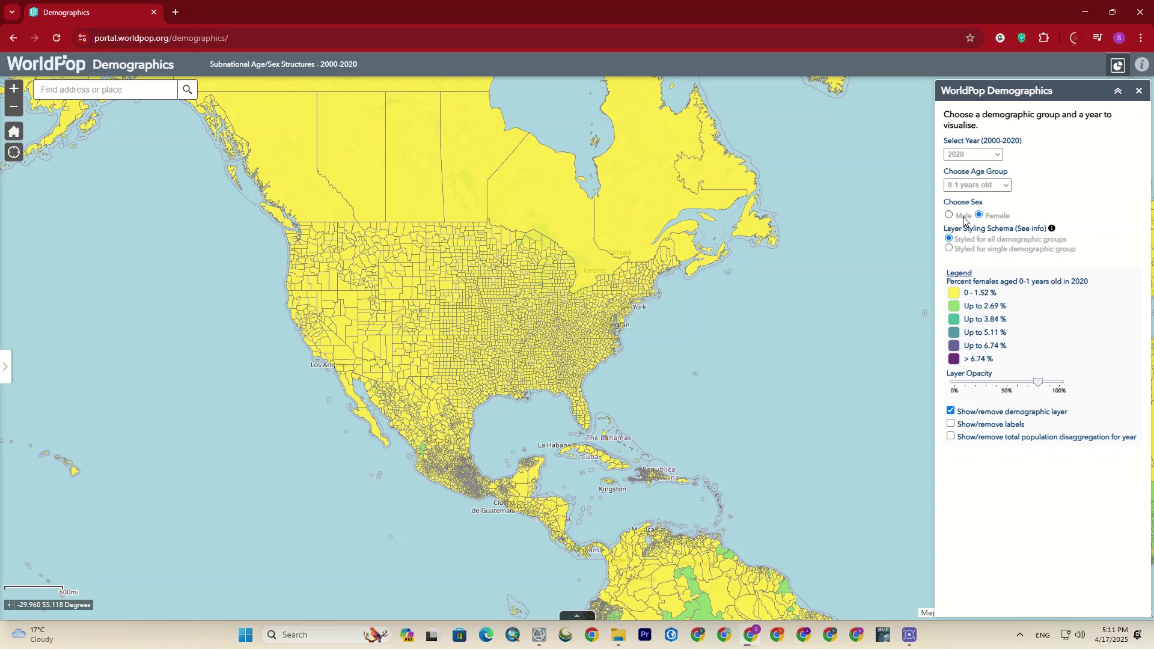
click(963, 219)
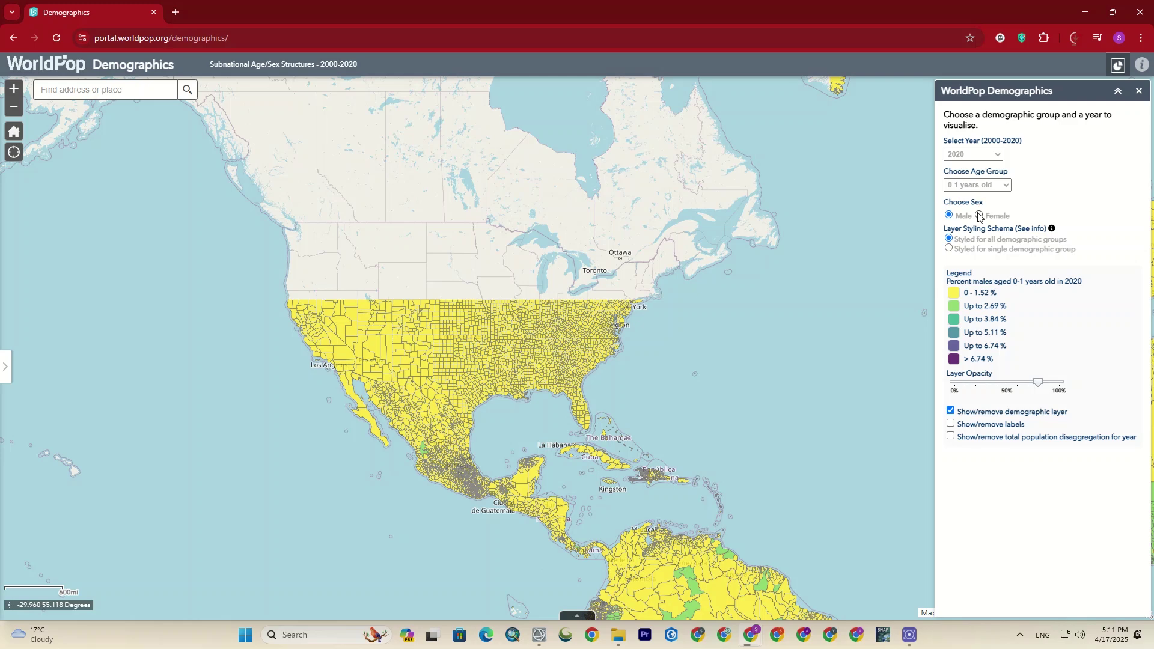
click(980, 215)
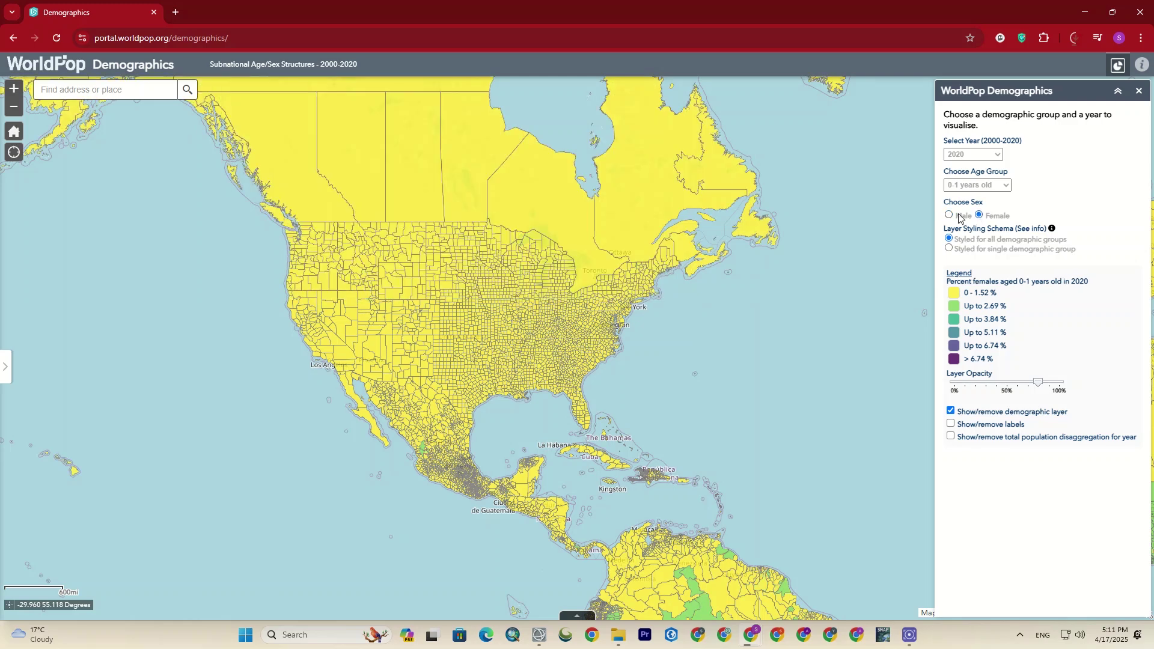
click(950, 215)
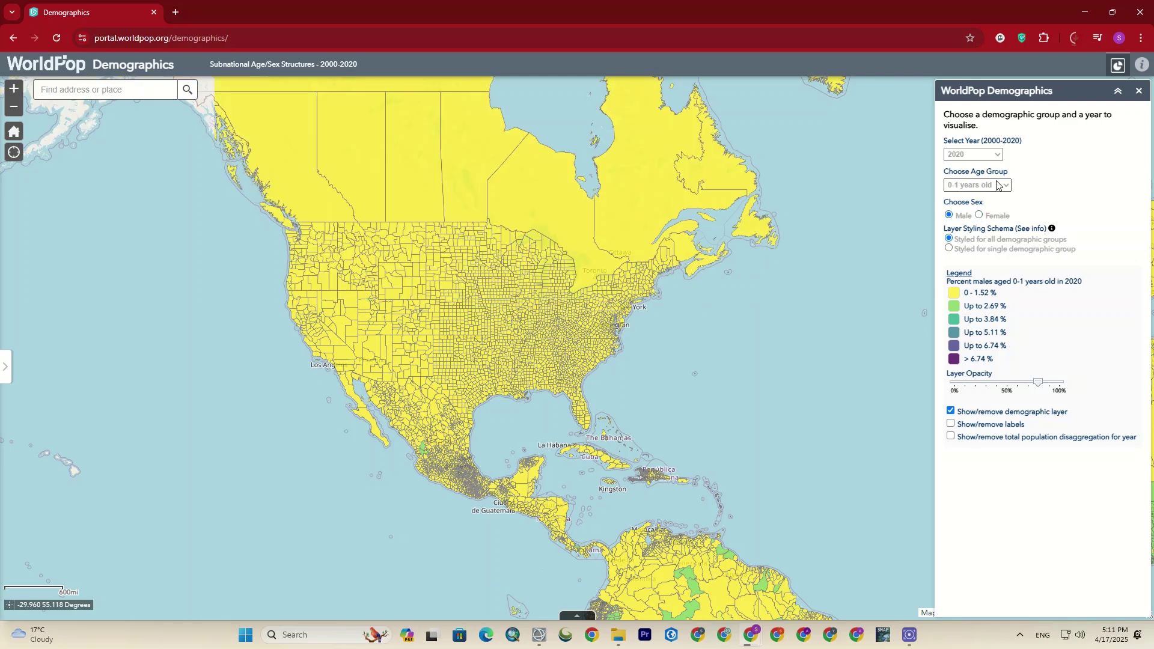
click(985, 185)
click(986, 445)
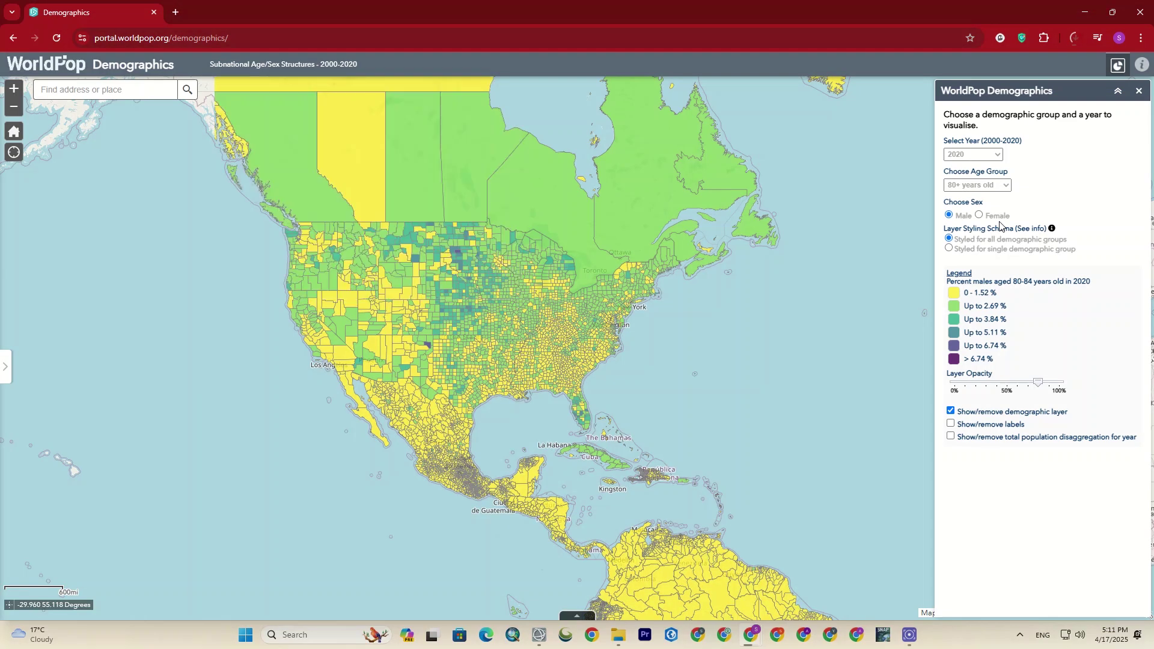
Toggle the map between females and males and centre it on the United States
click(980, 216)
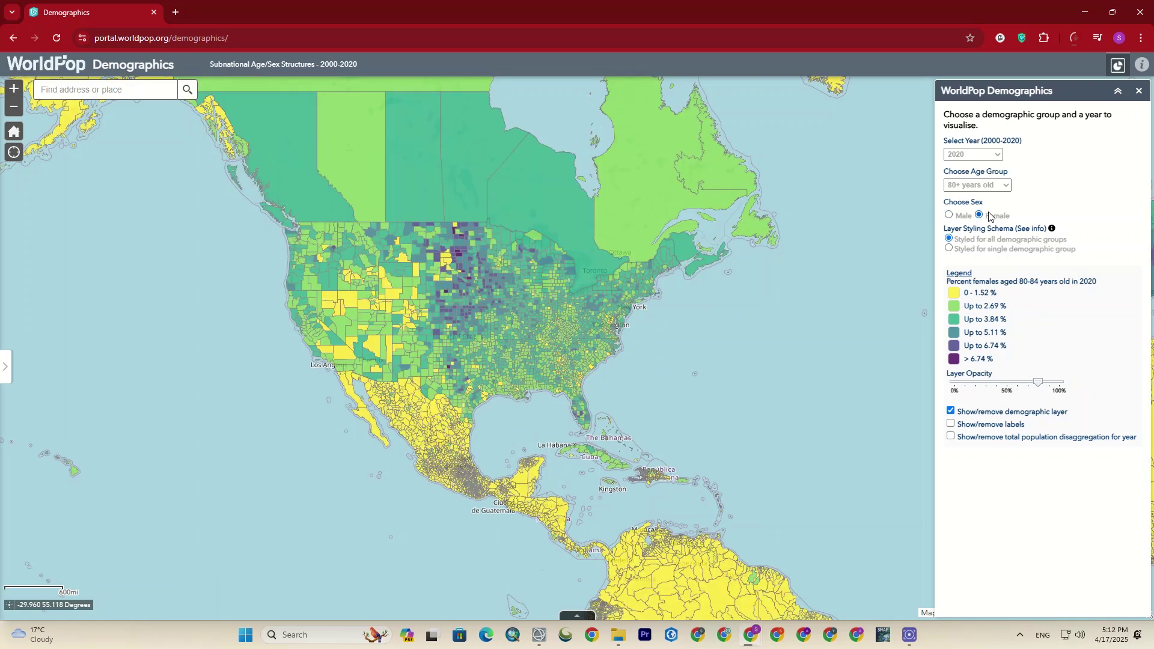
click(964, 216)
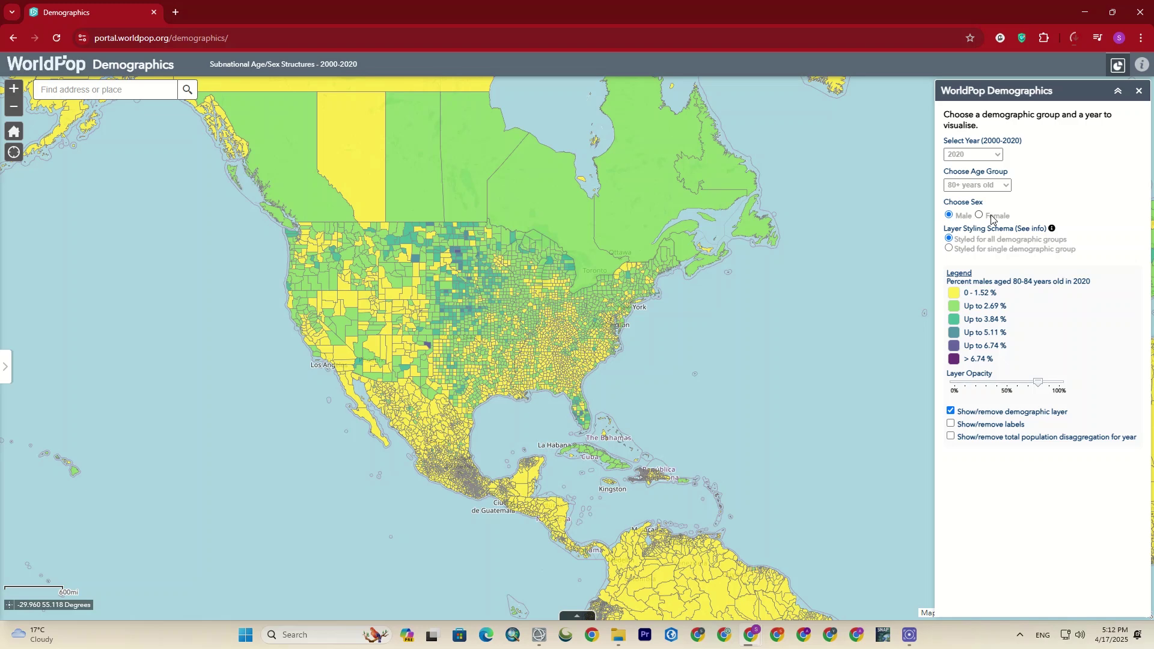
click(992, 218)
click(964, 218)
click(994, 218)
scroll(522, 280, up, 1)
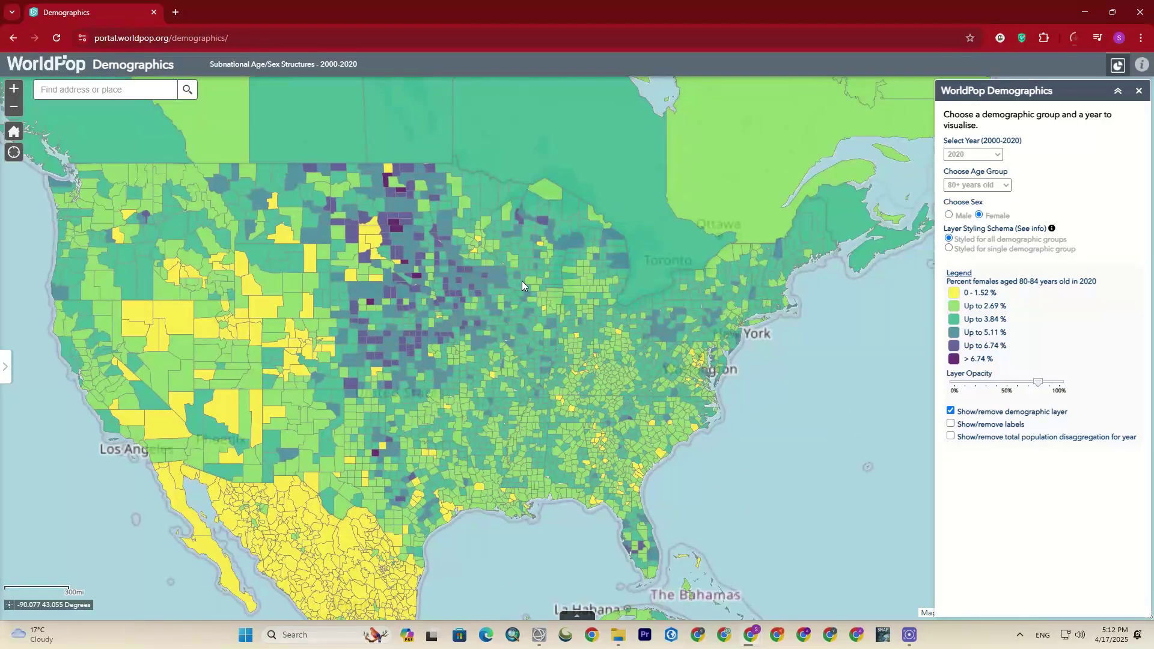
drag(464, 291, 511, 312)
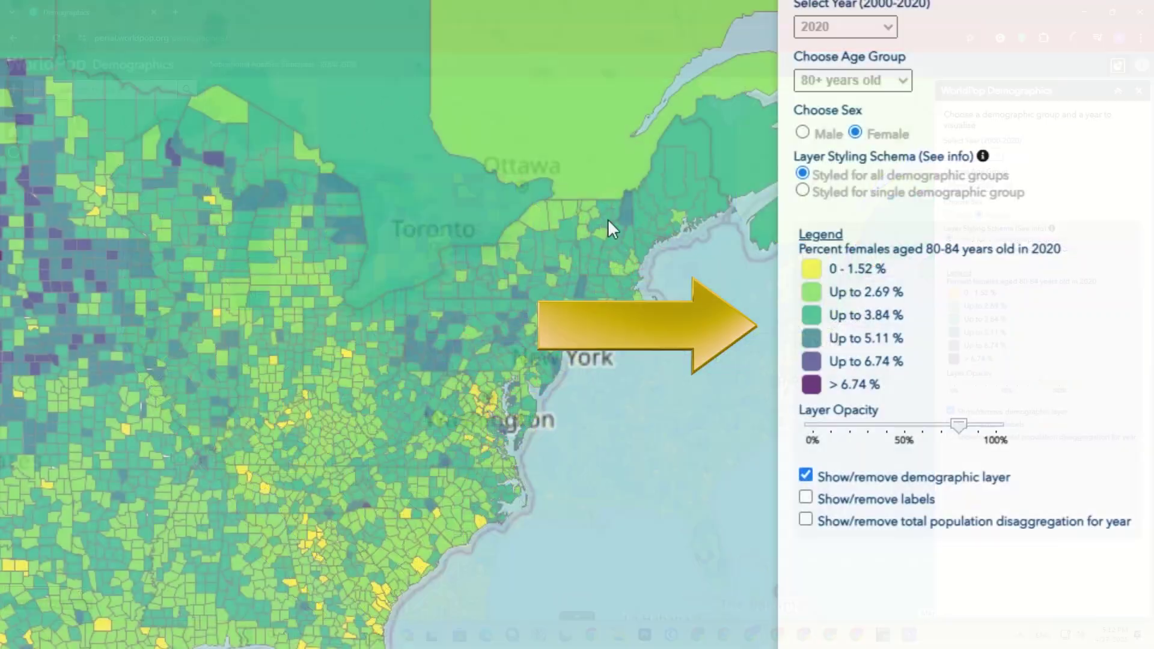
drag(611, 228, 604, 133)
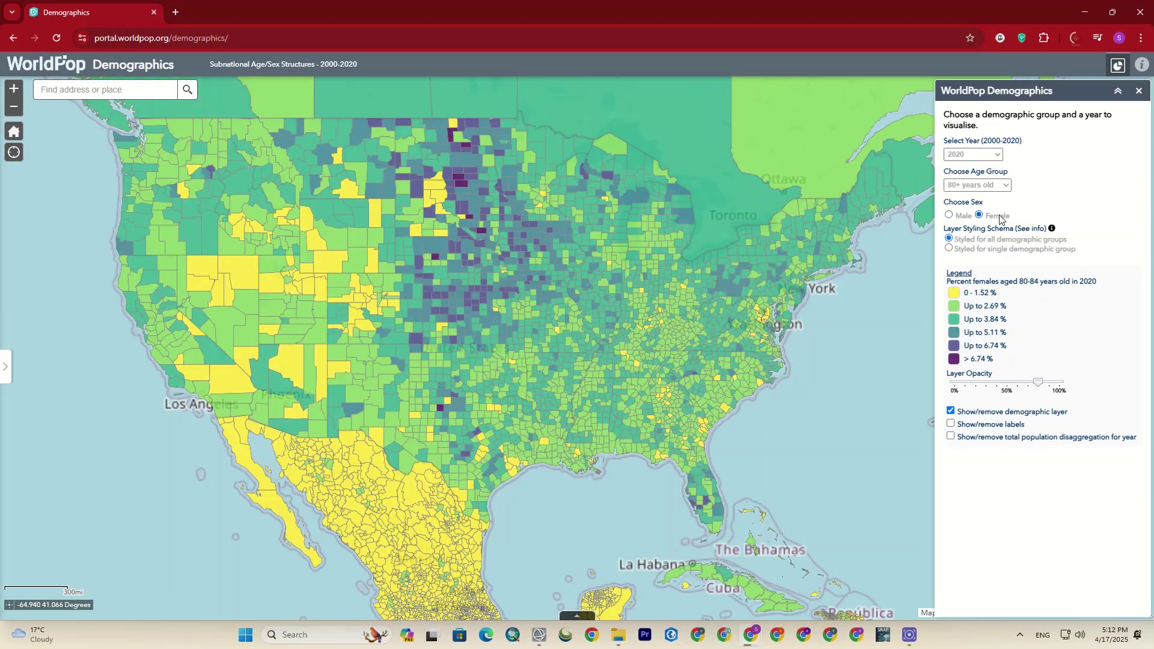
Choose the 25-29 years old age group and show it for males
click(984, 186)
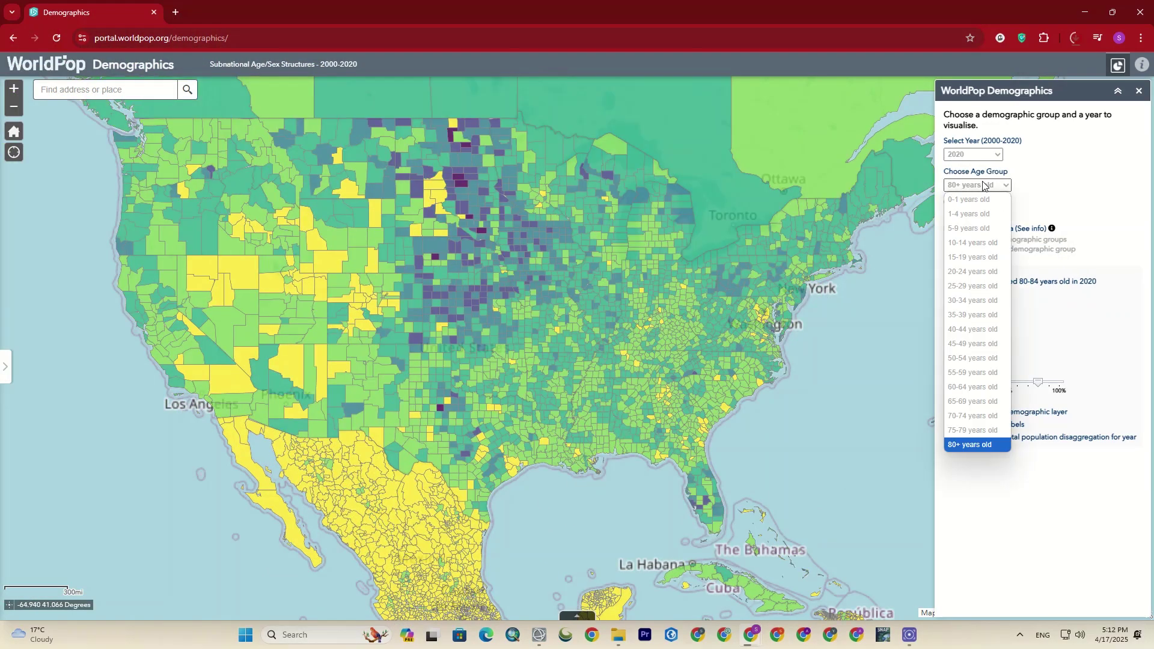
click(982, 287)
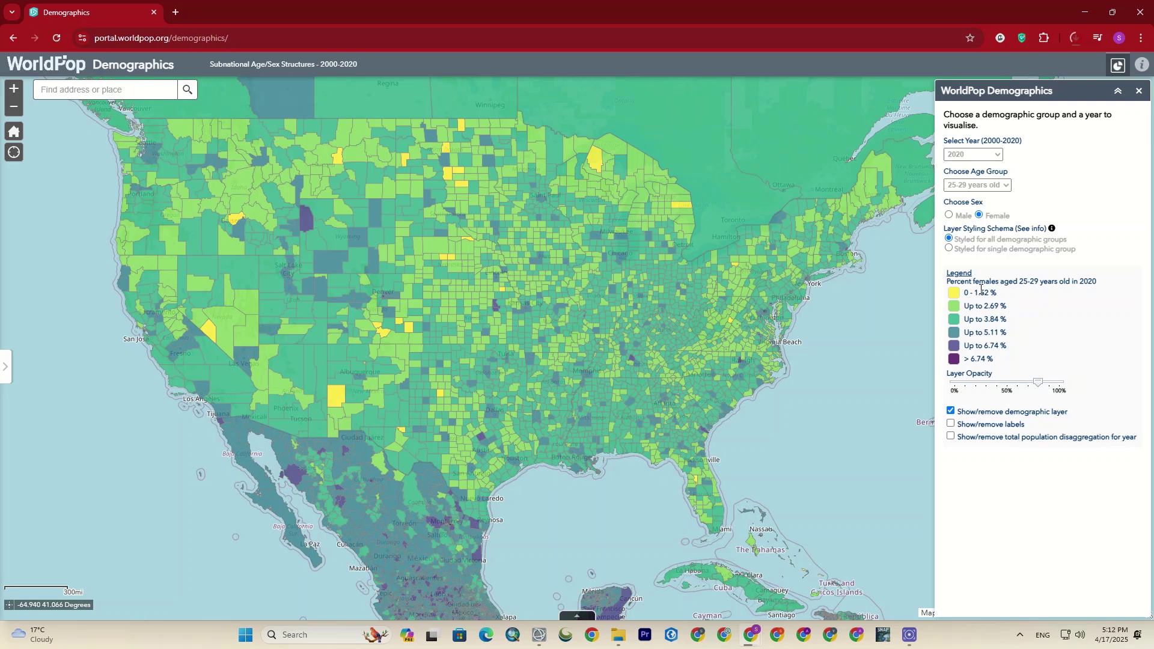
click(950, 216)
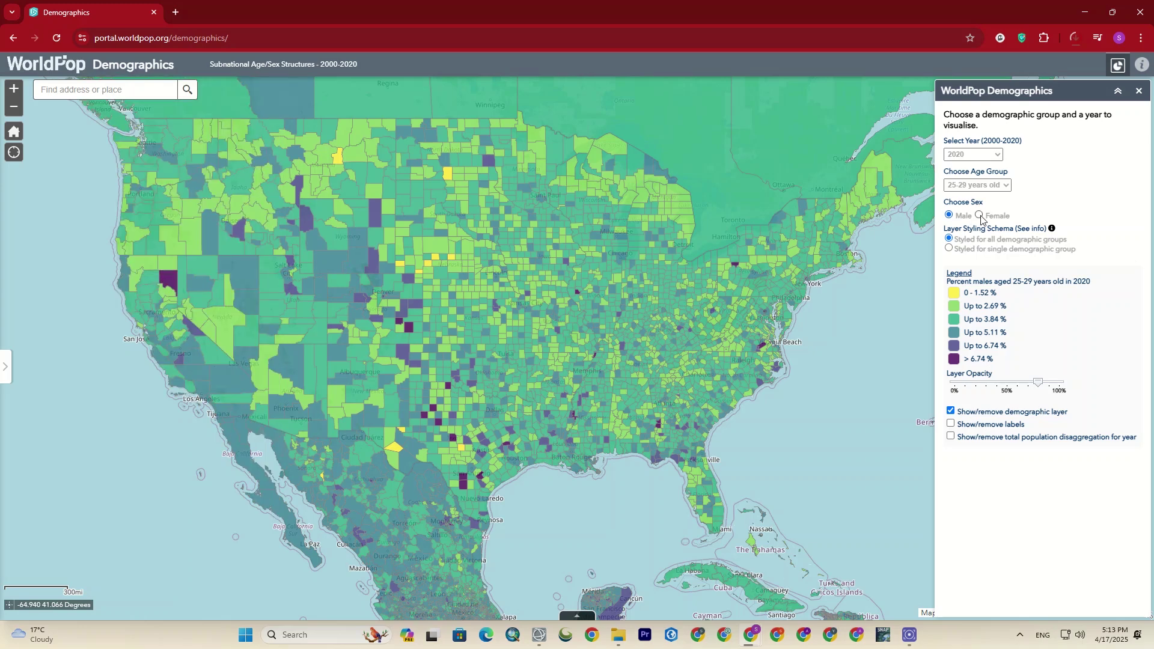
click(980, 215)
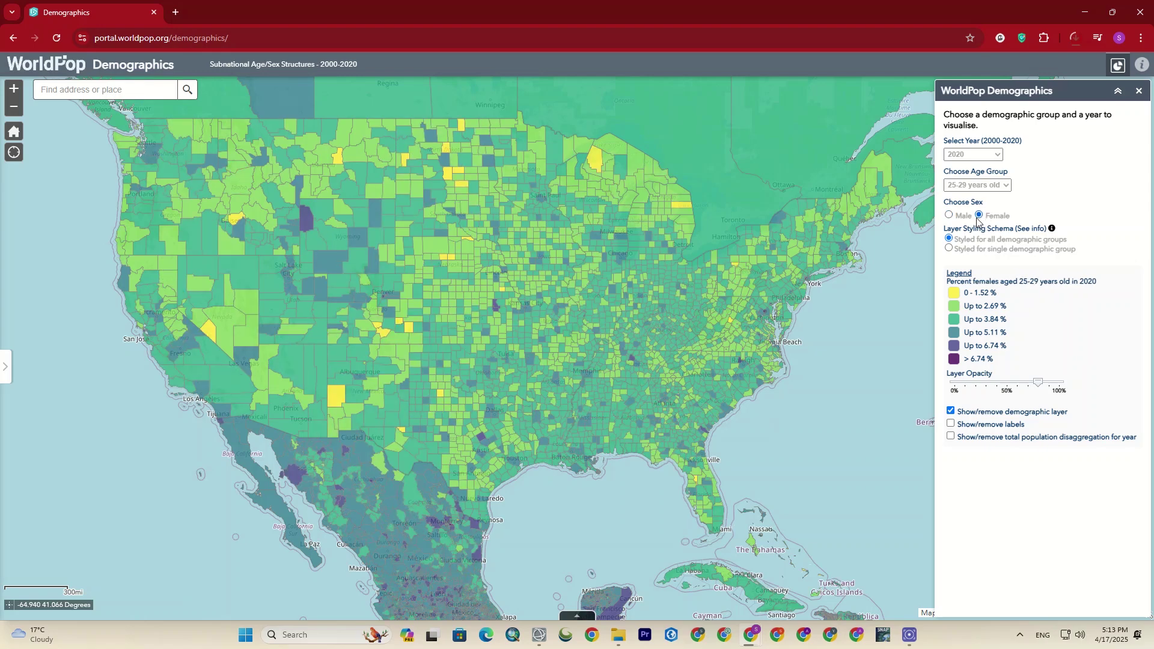
click(961, 216)
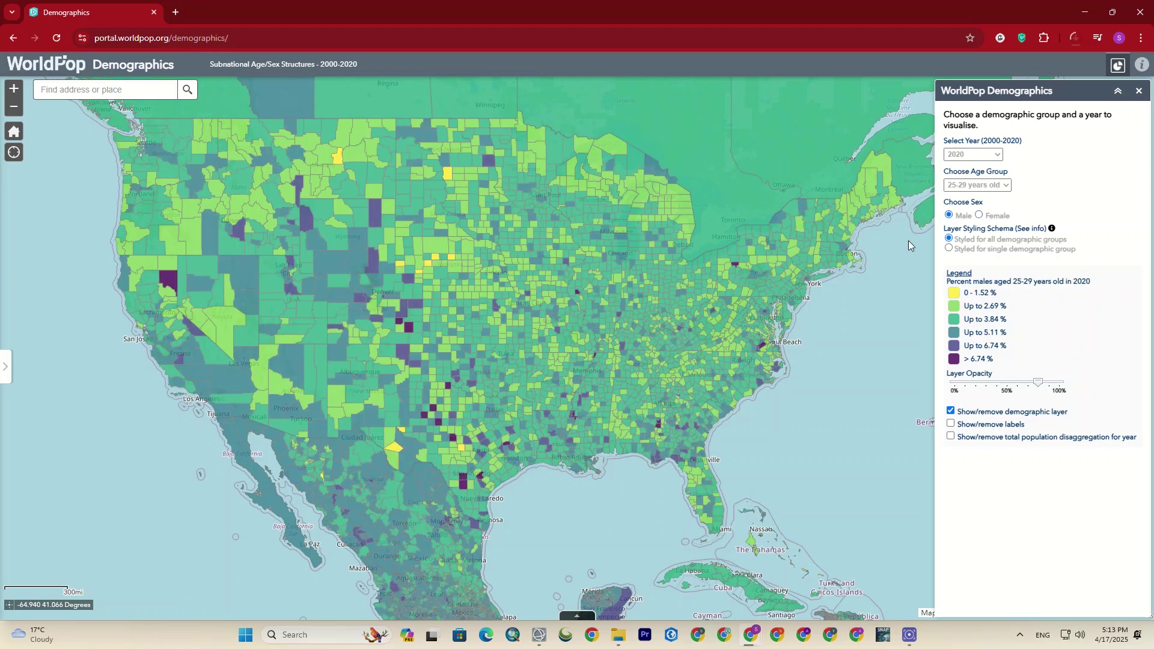
Pan to Europe, North Africa and the Middle East, then go back a page
scroll(422, 336, down, 3)
drag(705, 333, 360, 335)
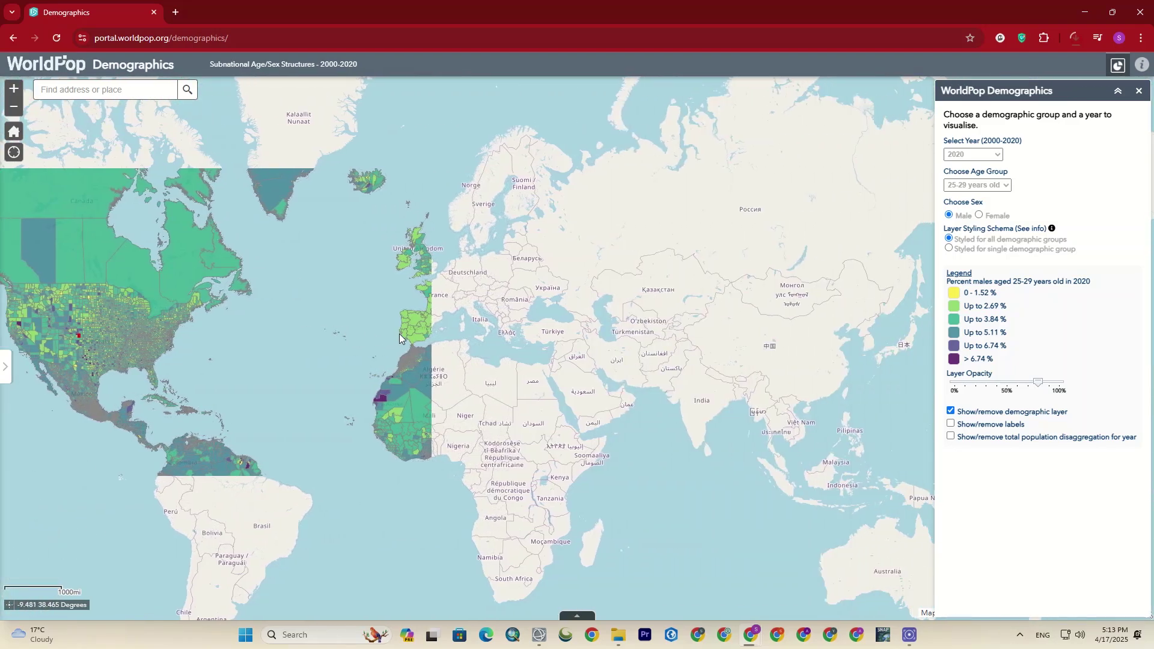
scroll(472, 345, up, 1)
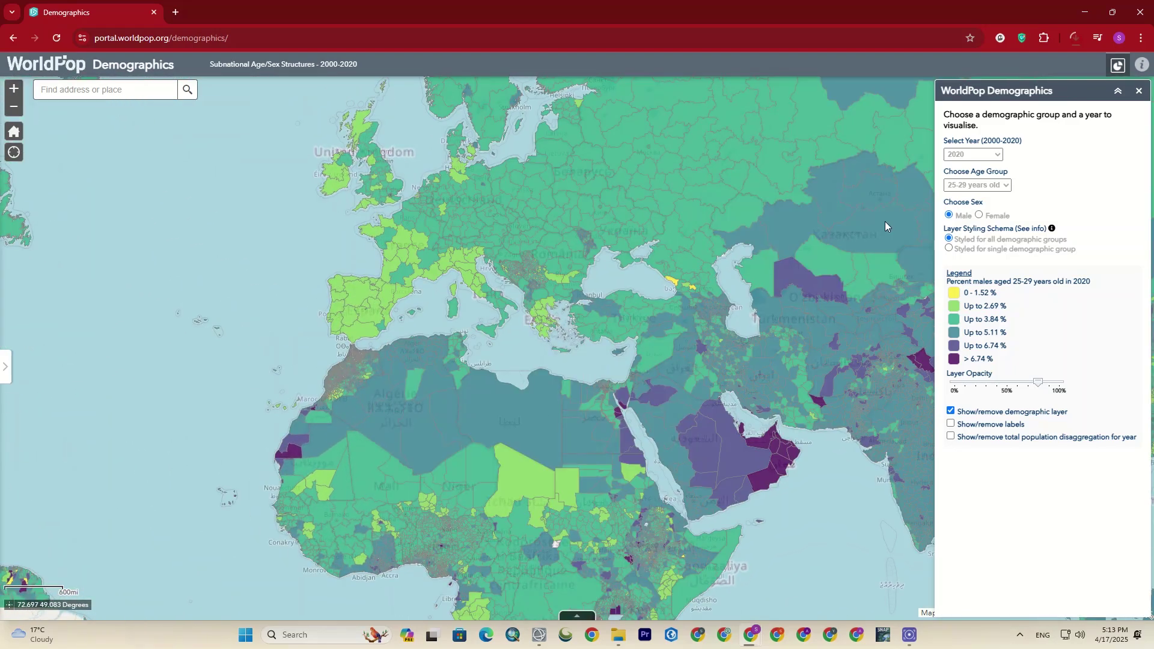
drag(794, 357, 677, 360)
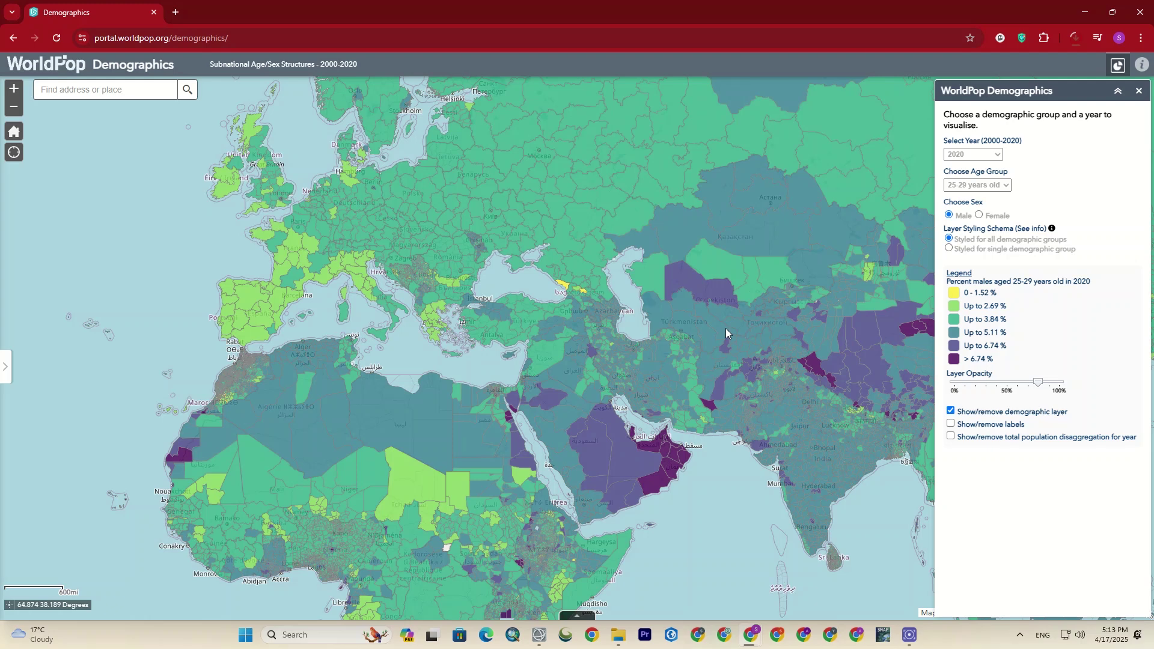
click(11, 40)
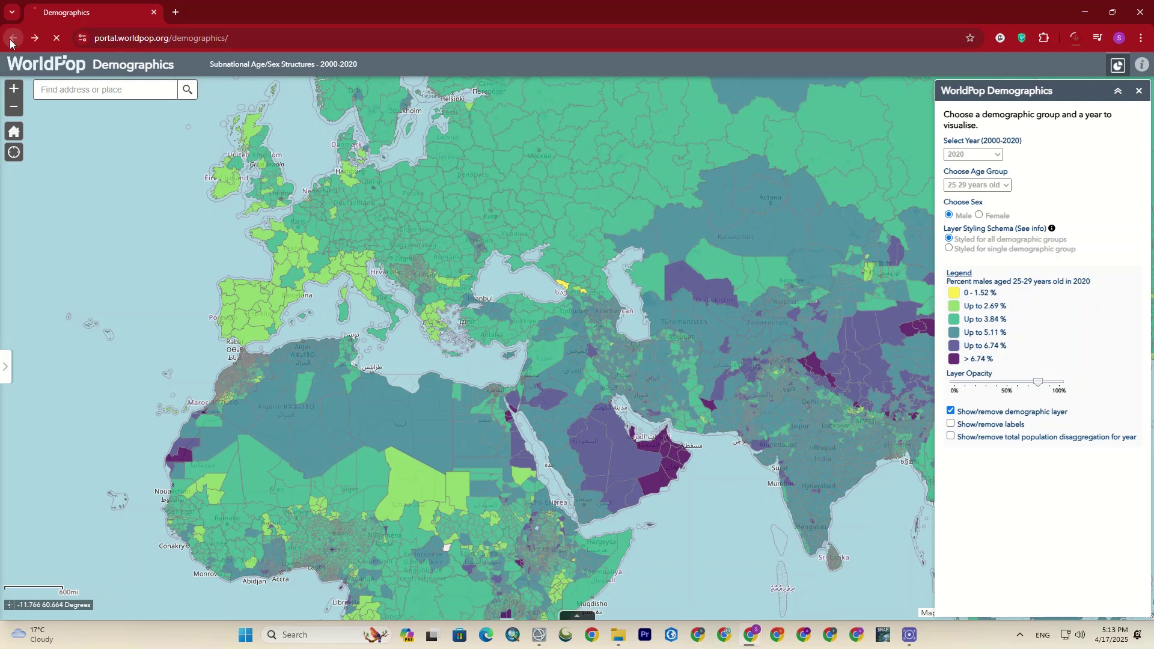
Launch QGIS Desktop from the Windows start search with an empty project
scroll(670, 360, up, 6)
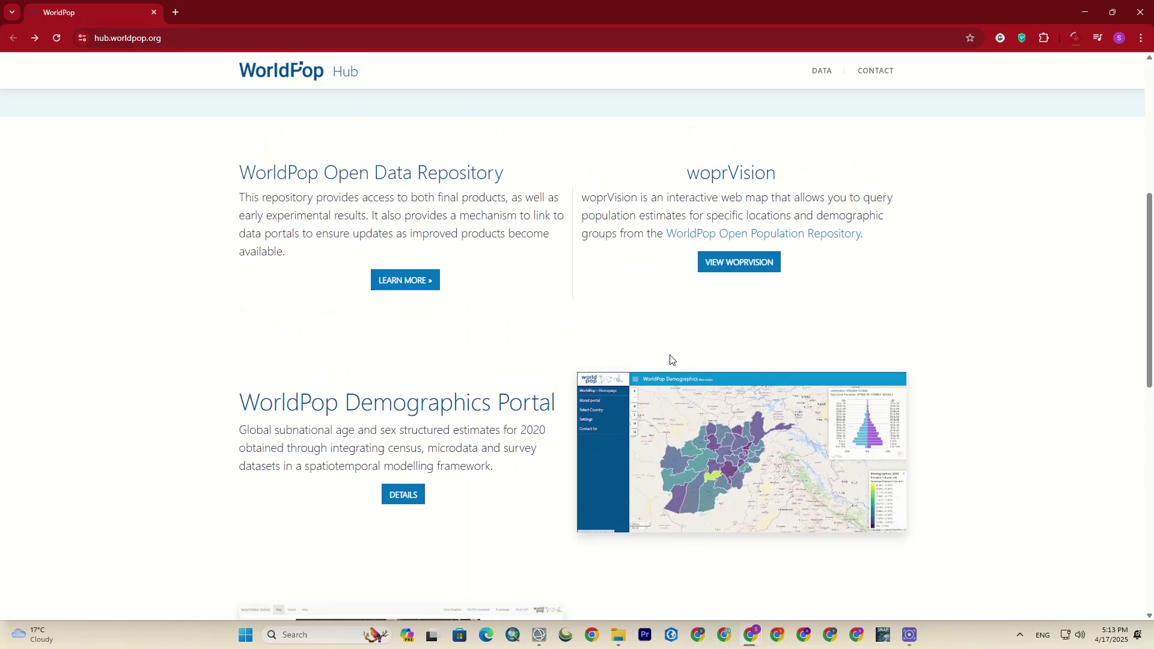
scroll(387, 226, up, 3)
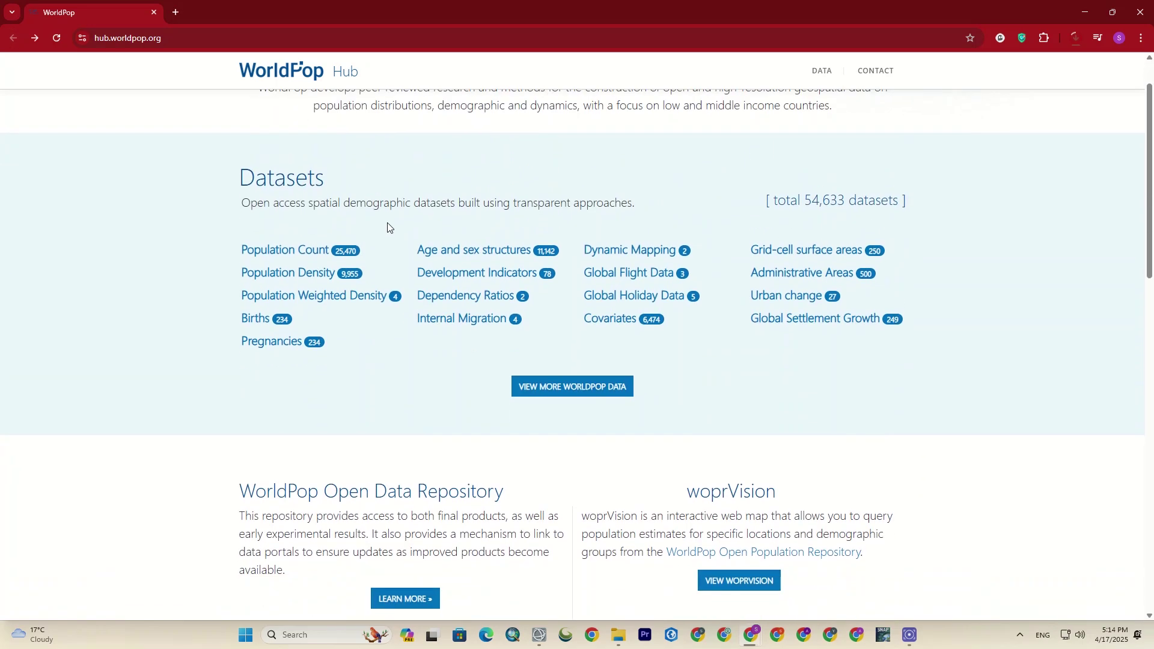
click(309, 635)
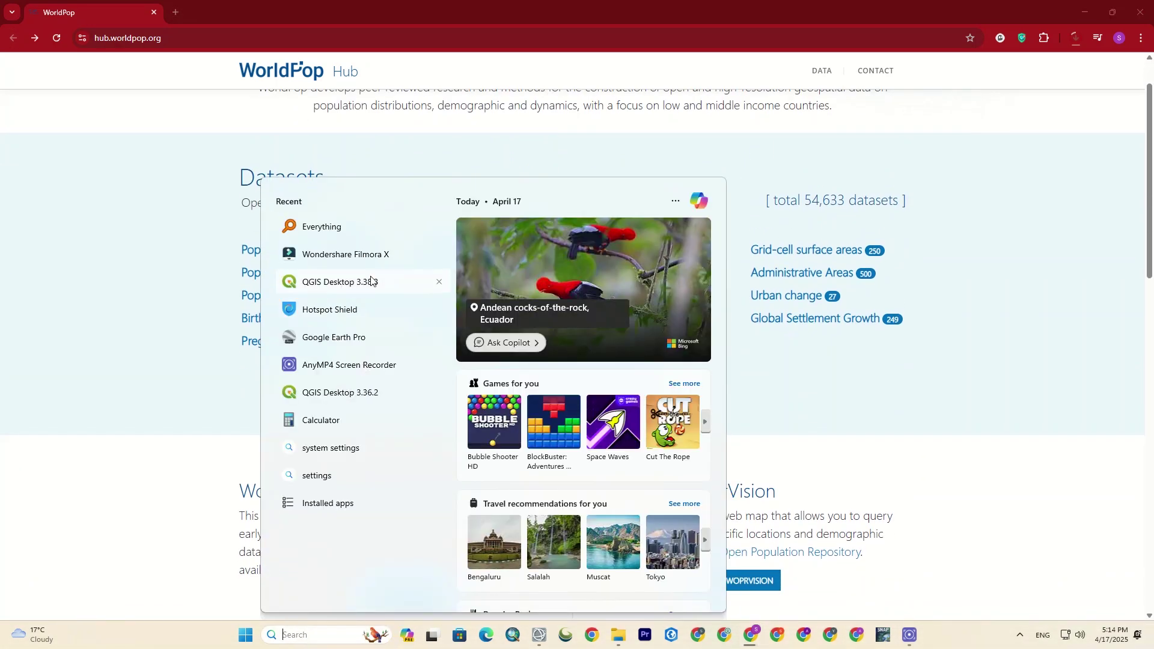
click(373, 269)
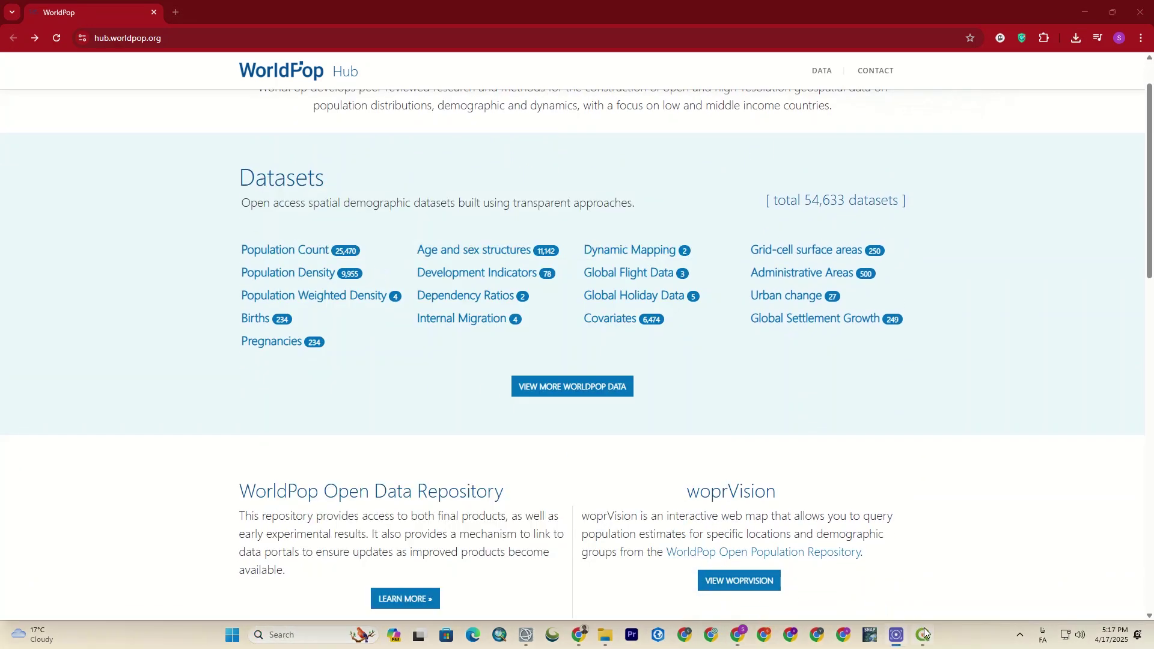
click(924, 634)
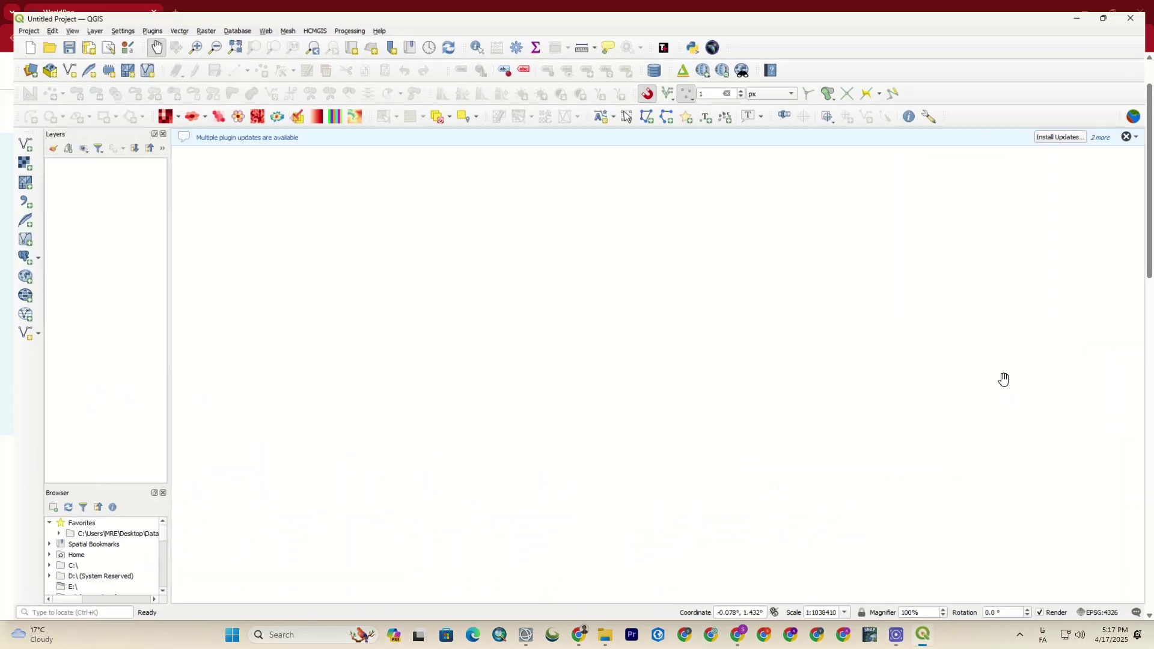
Show the Chrome downloads in their folder and minimise the browser to reveal Downloads
mouse_move(739, 637)
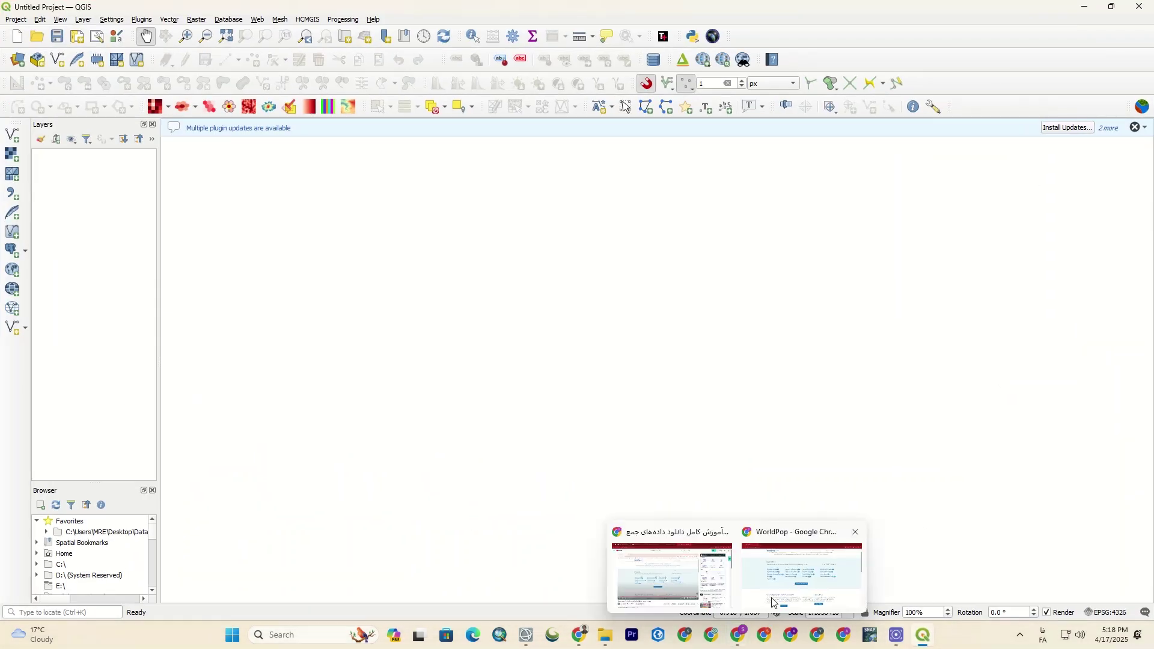
click(800, 571)
click(1076, 38)
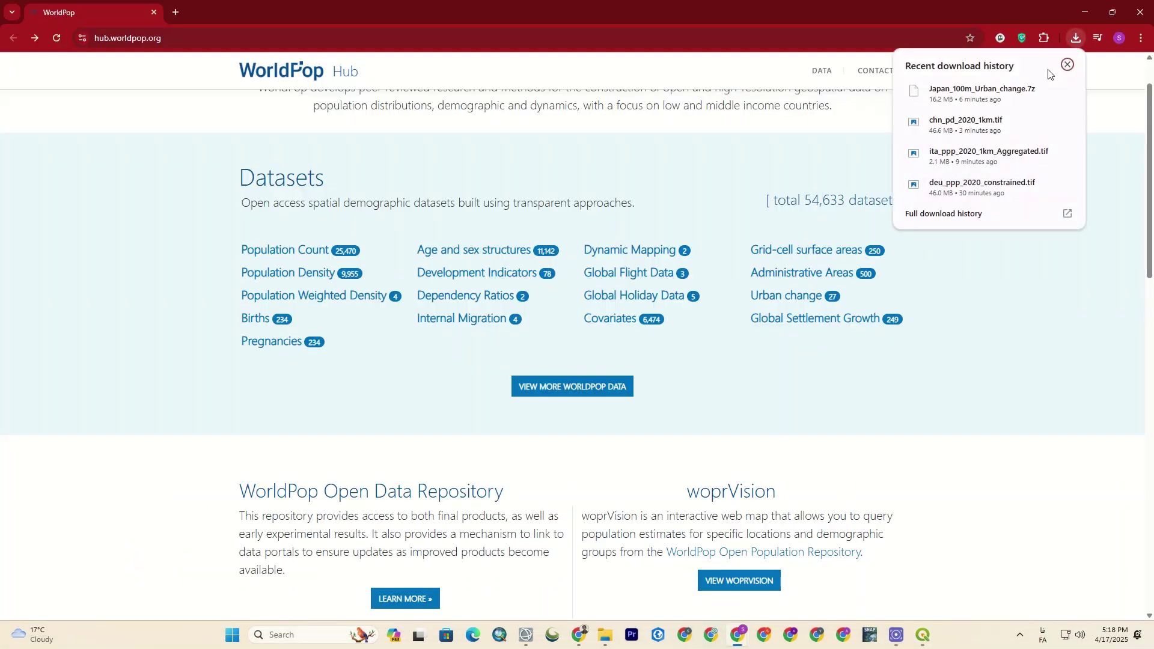
click(1029, 90)
click(1087, 22)
click(1087, 22)
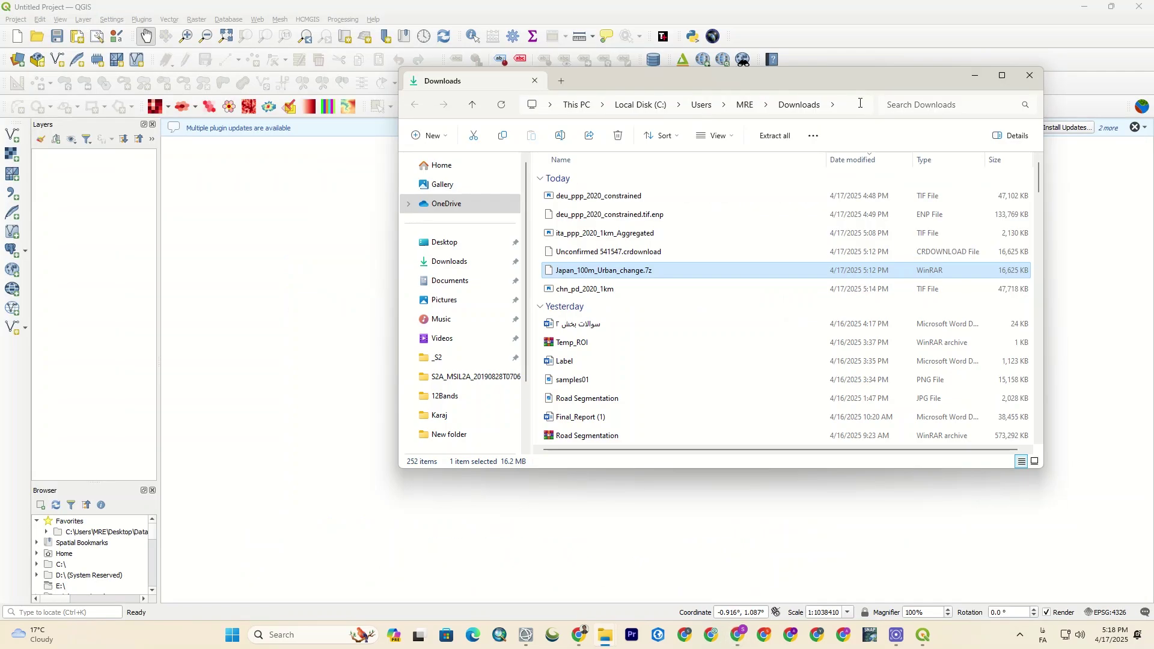
Drag deu_ppp_2020_constrained, ita_ppp_2020_1km_Aggregated and chn_pd_2020_1km from Downloads onto the QGIS map
click(639, 202)
drag(639, 201, 340, 233)
drag(586, 237, 328, 241)
click(598, 291)
drag(598, 293, 279, 309)
click(975, 77)
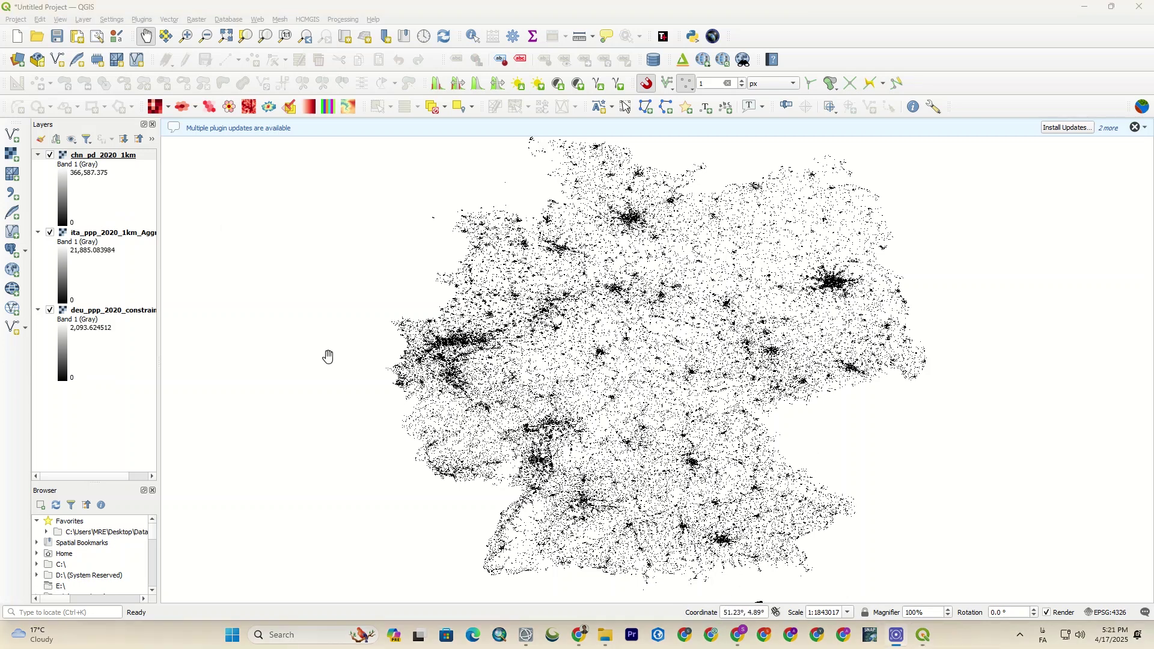
Dismiss the plugin notice and classify chn_pd_2020_1km as Paletted/Unique values with random colours
click(1146, 128)
click(1130, 142)
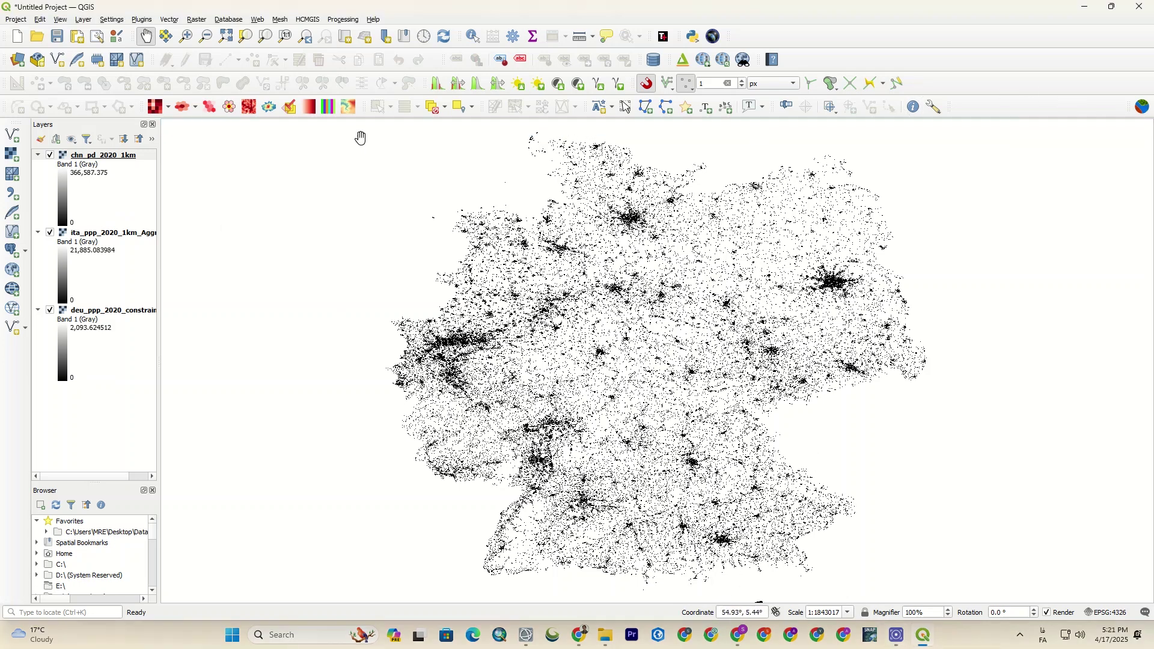
right_click(106, 155)
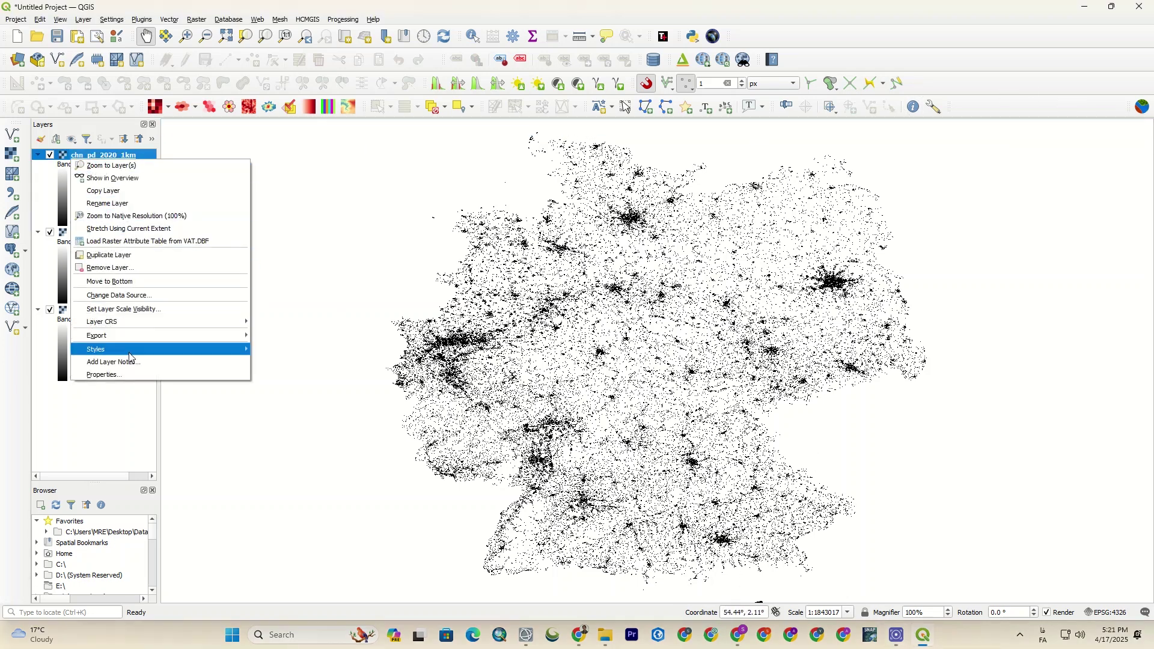
click(198, 363)
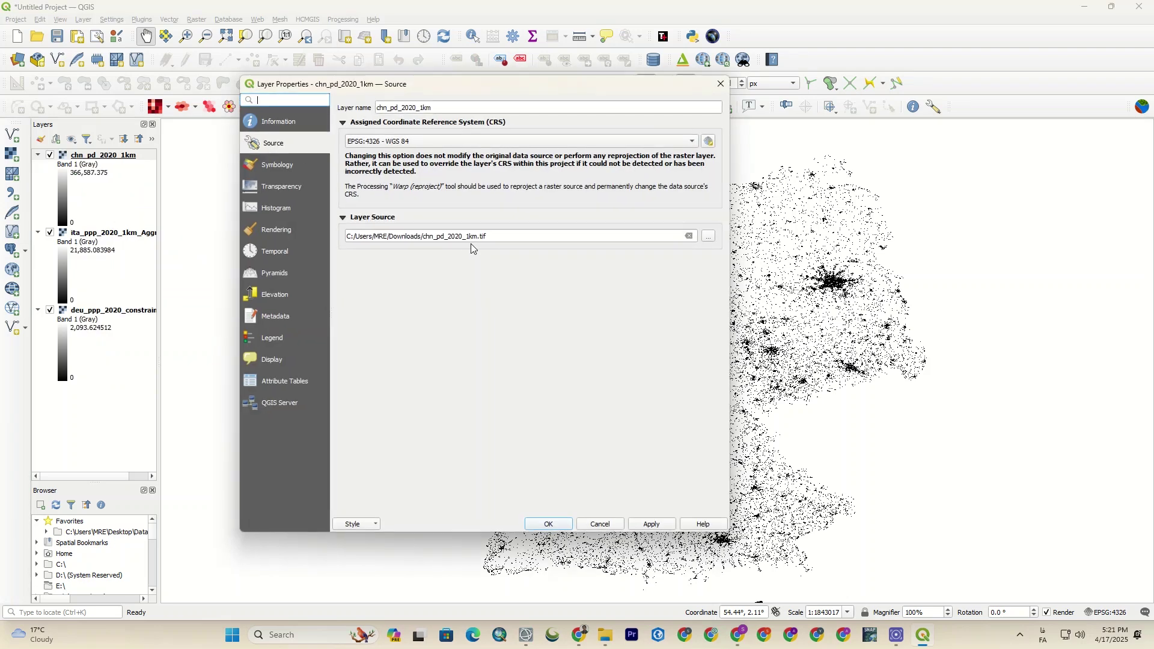
click(295, 167)
click(443, 119)
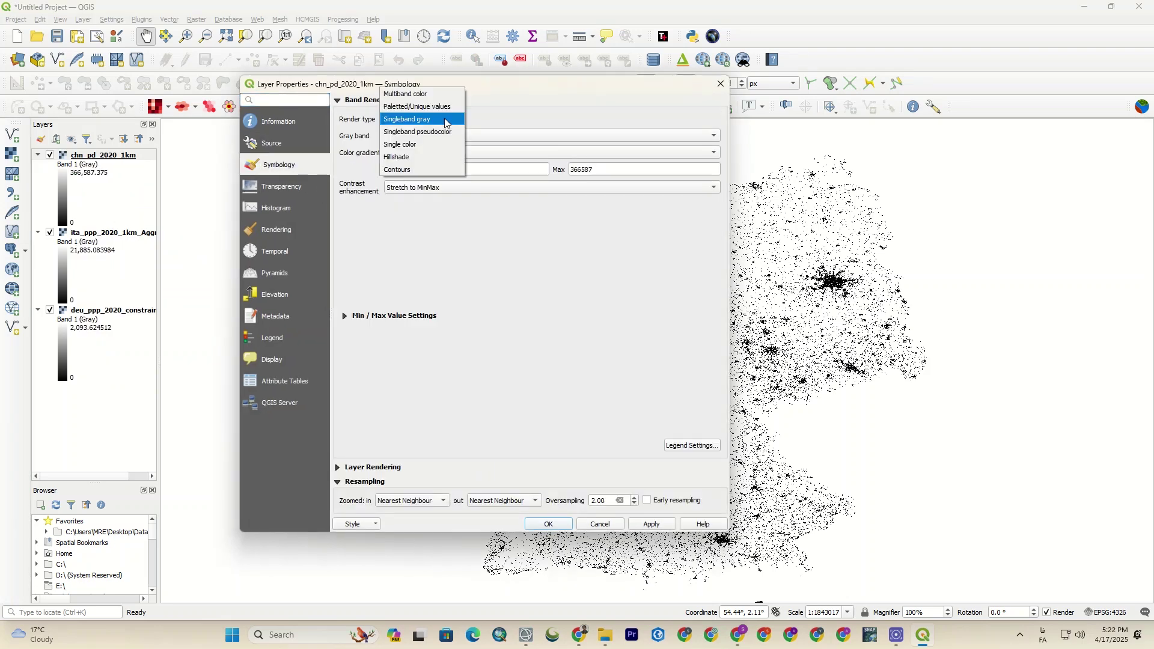
click(444, 107)
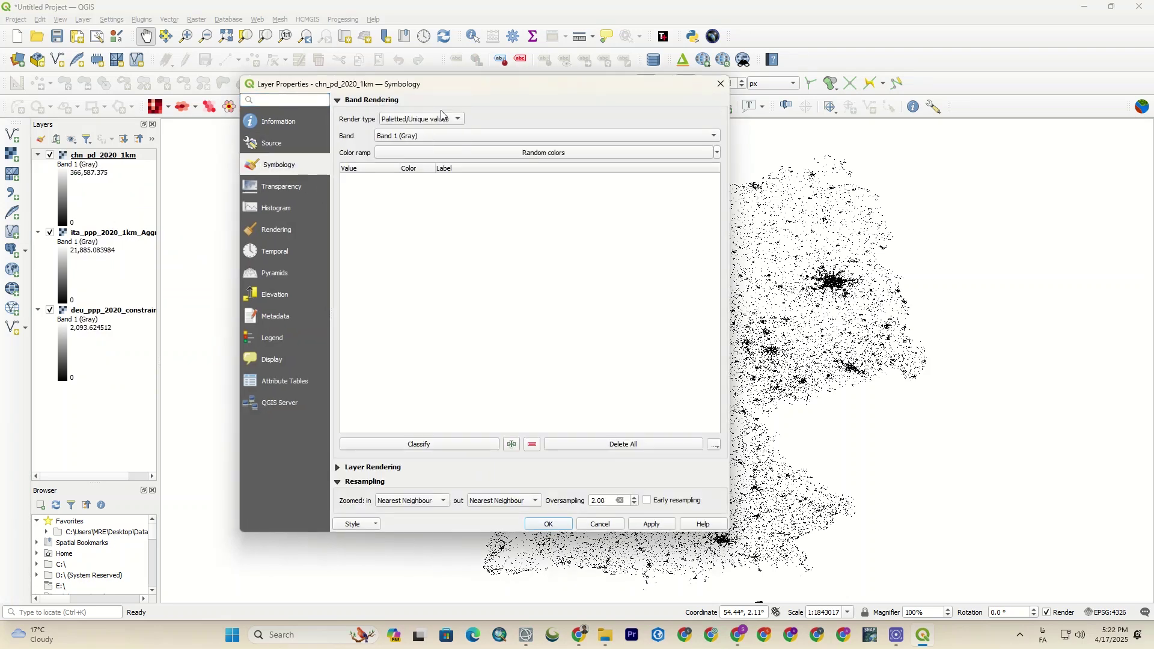
click(379, 445)
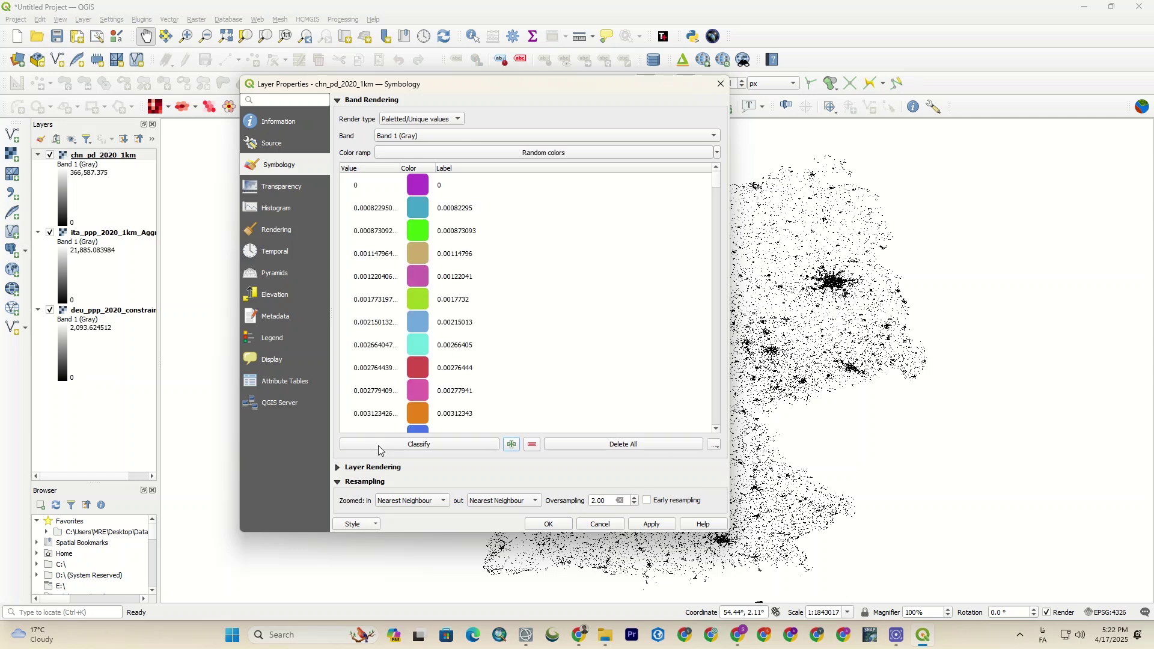
click(550, 524)
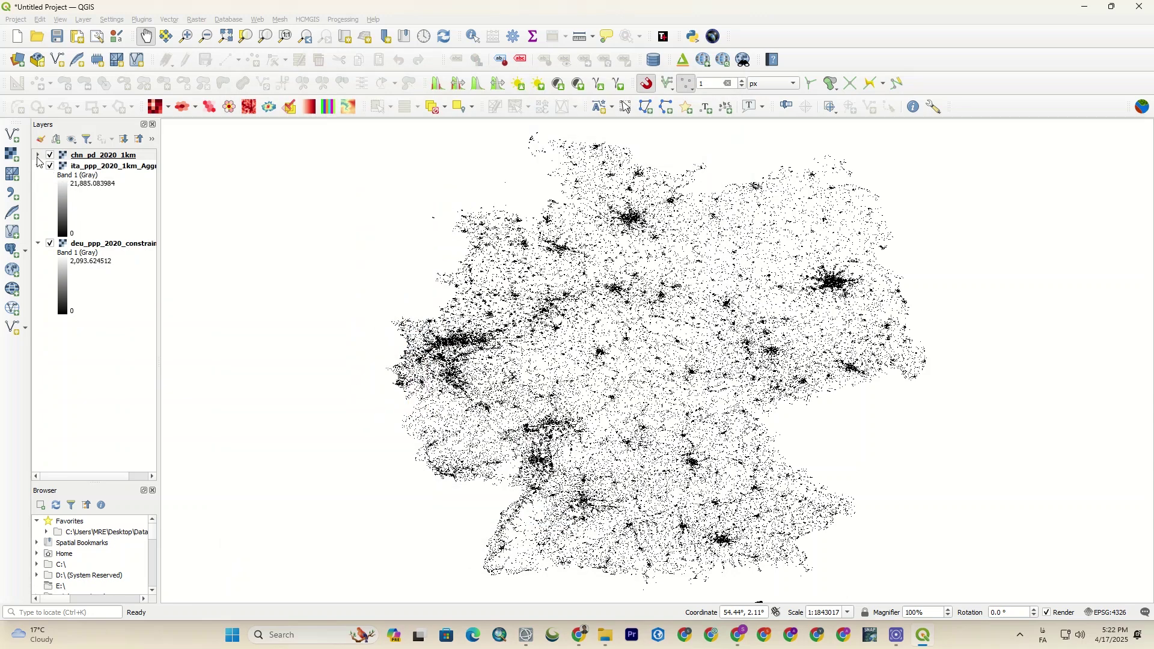
Hide chn_pd_2020_1km and zoom the map to the ita_ppp_2020_1km_Aggregated layer
click(38, 158)
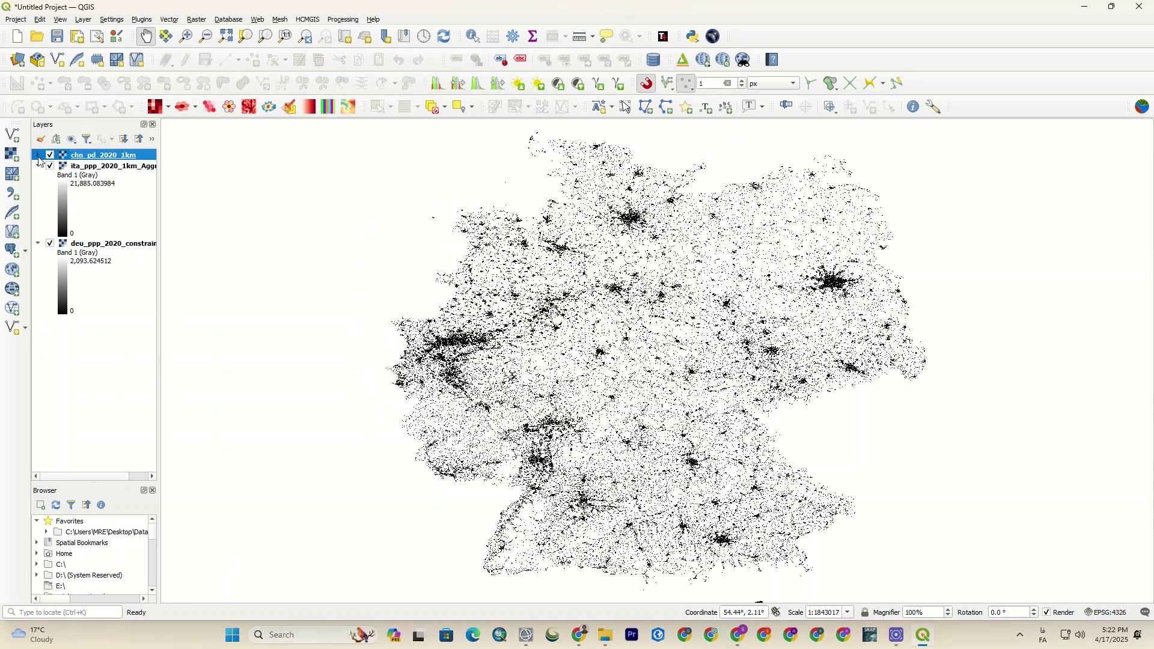
click(38, 156)
click(38, 156)
click(50, 155)
click(60, 167)
right_click(60, 166)
click(73, 174)
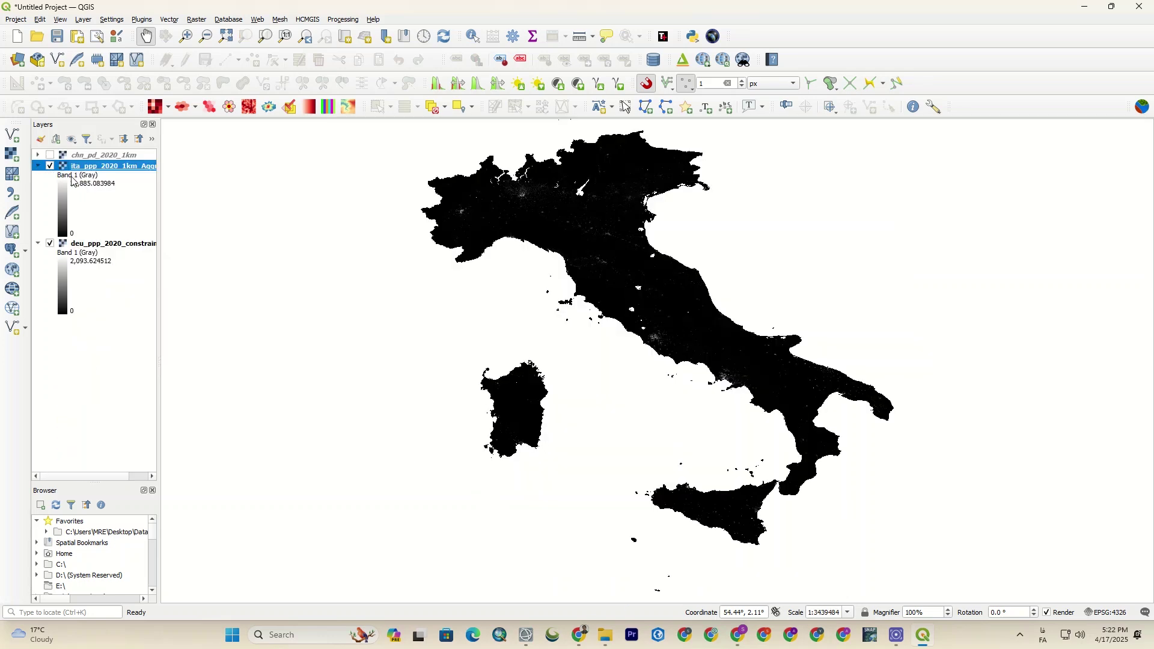
Render the Italy raster as Multiband color, Band 1 red (0–1969.24), then pan toward Germany
double_click(65, 197)
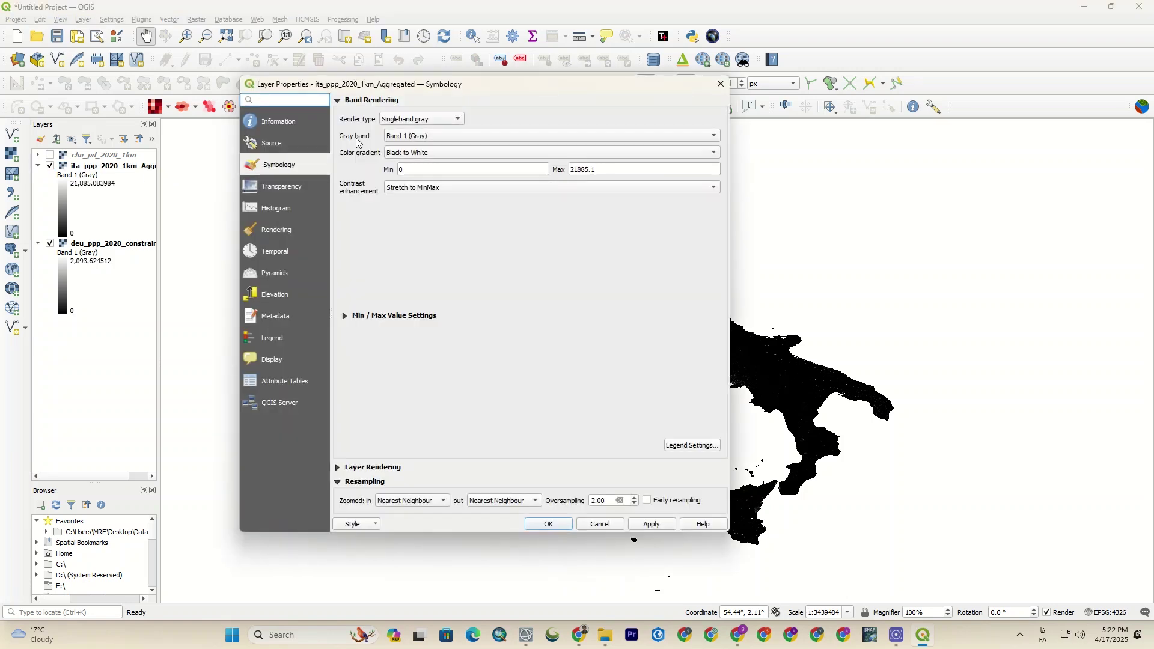
click(400, 122)
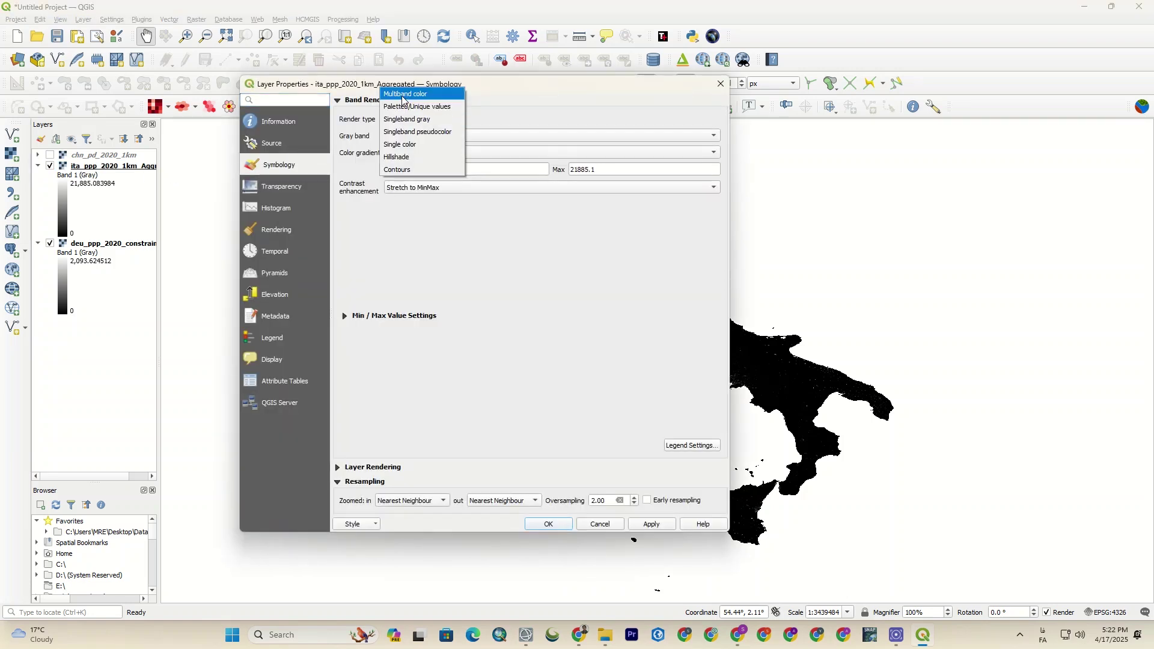
click(403, 96)
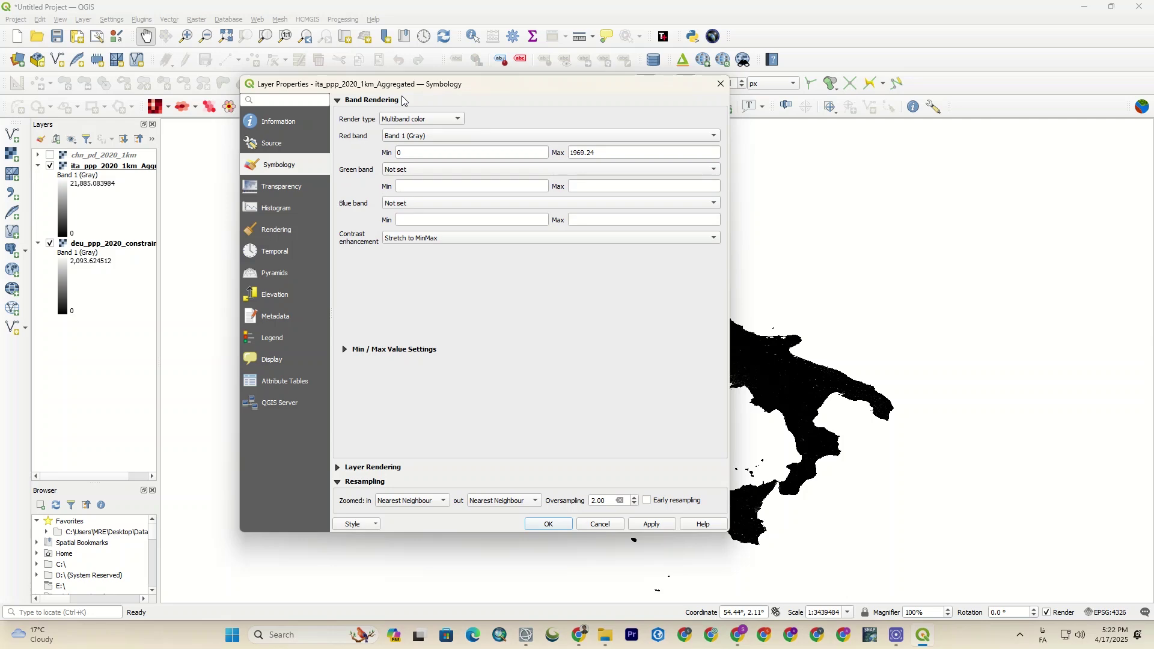
click(653, 524)
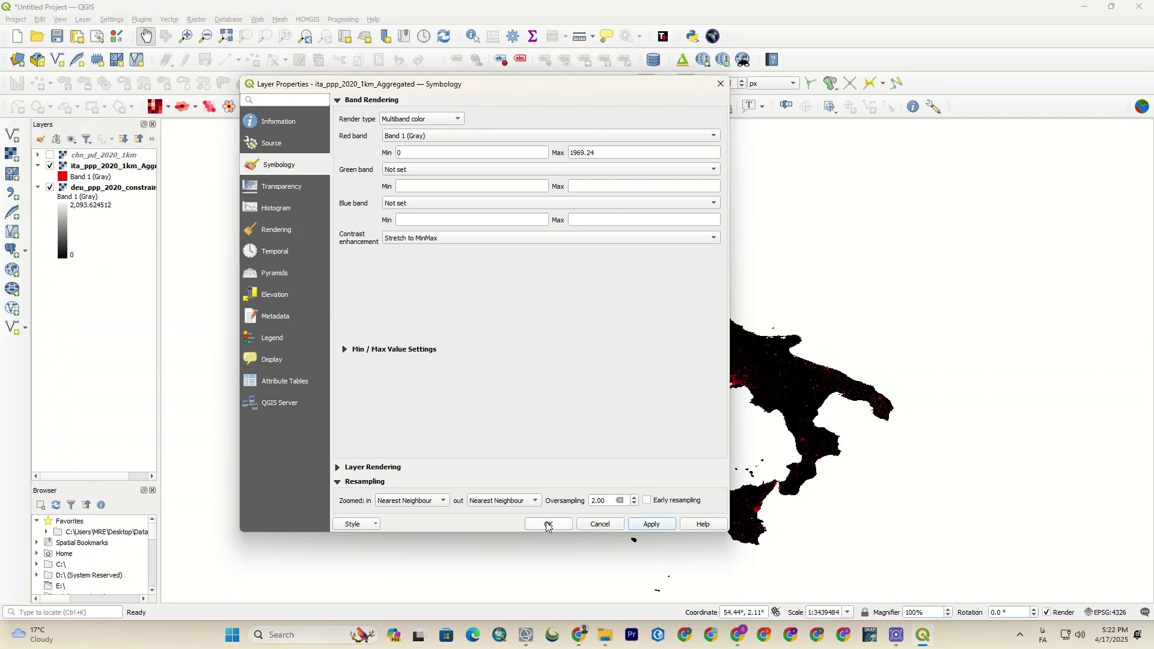
click(549, 525)
scroll(532, 181, up, 2)
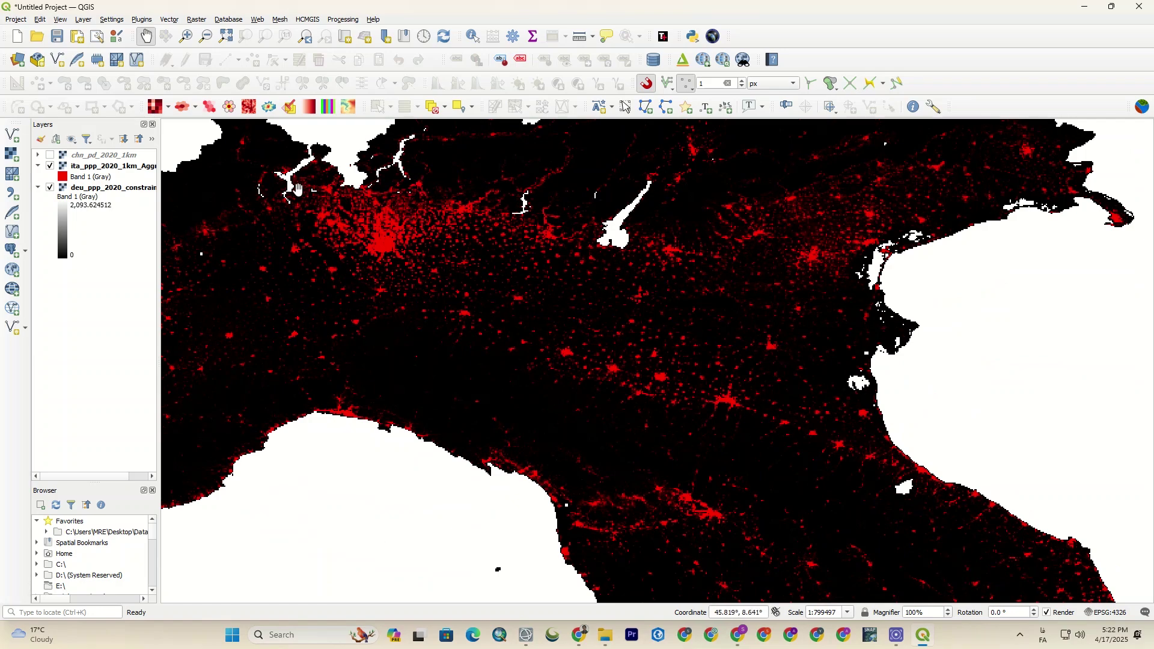
drag(702, 579, 547, 338)
scroll(546, 338, down, 2)
drag(528, 147, 564, 316)
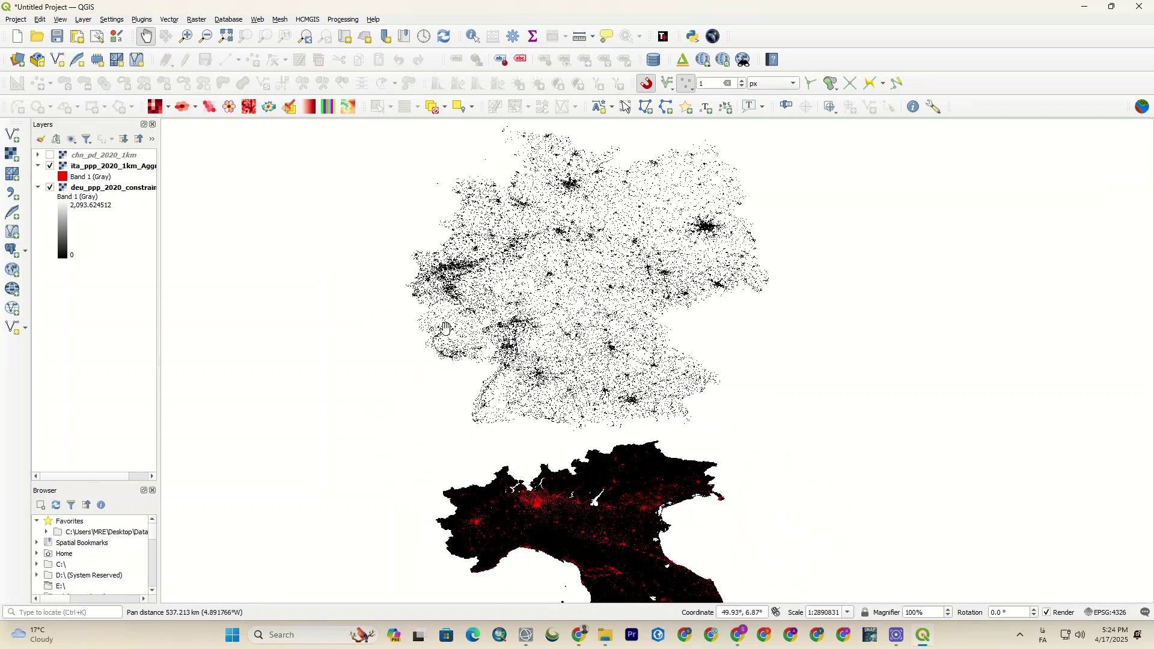
Zoom to Germany and render deu_ppp_2020_constrained as Multiband color, Band 1 red (1.69626–31.5068)
right_click(115, 187)
click(140, 193)
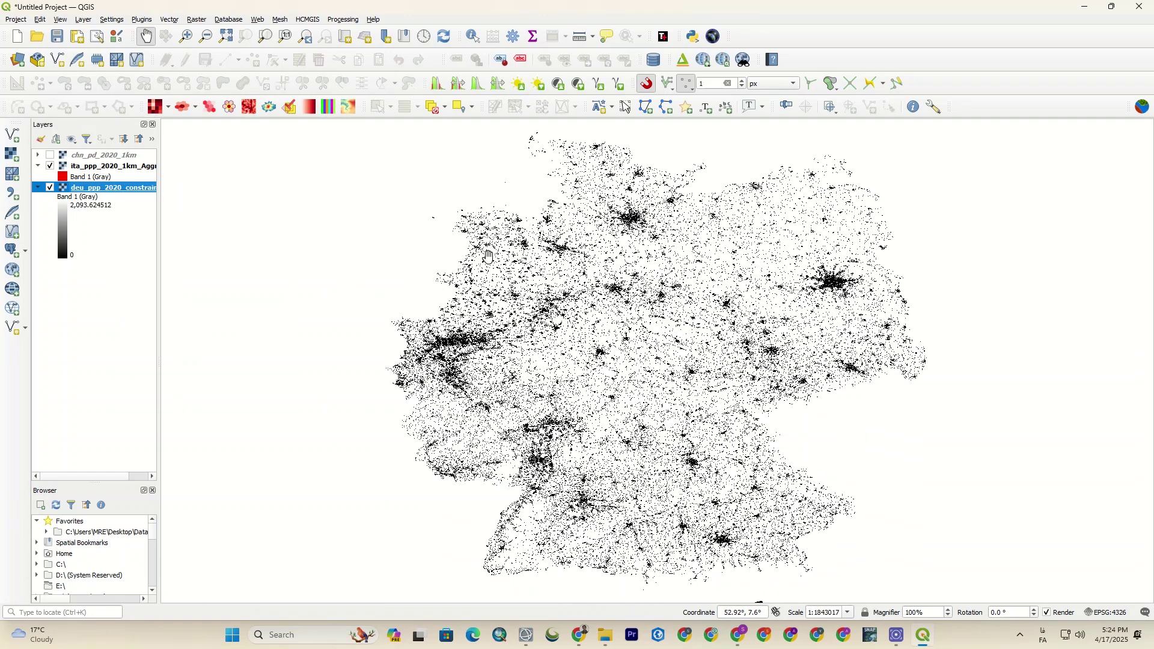
click(50, 188)
click(50, 188)
click(61, 221)
double_click(62, 222)
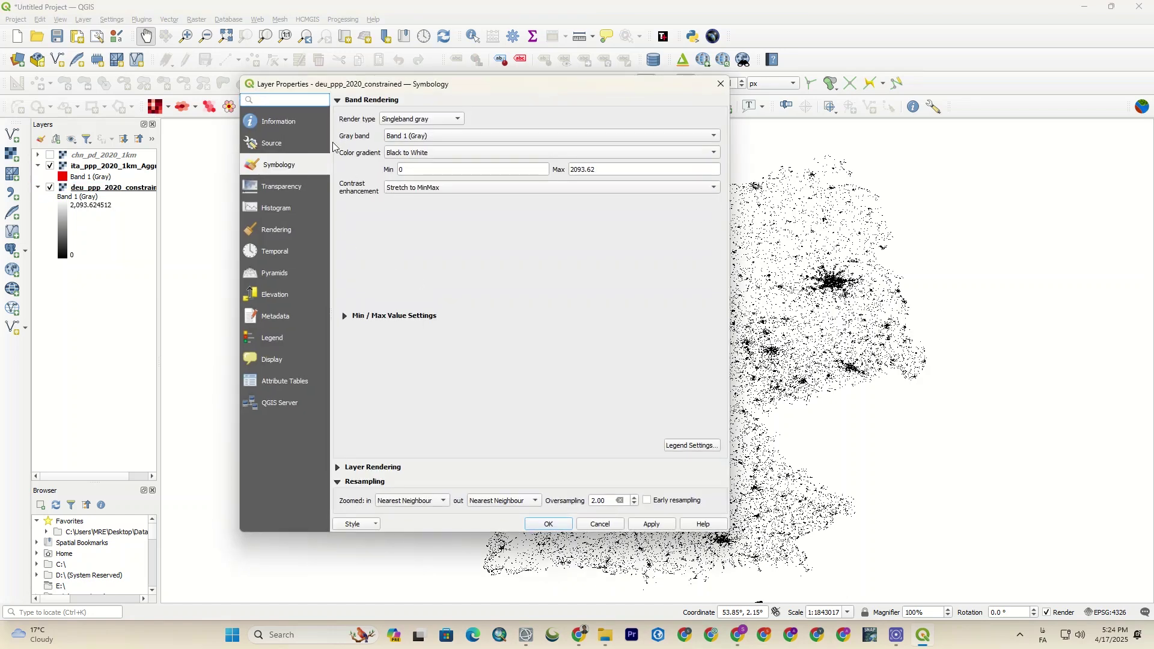
click(416, 120)
click(406, 94)
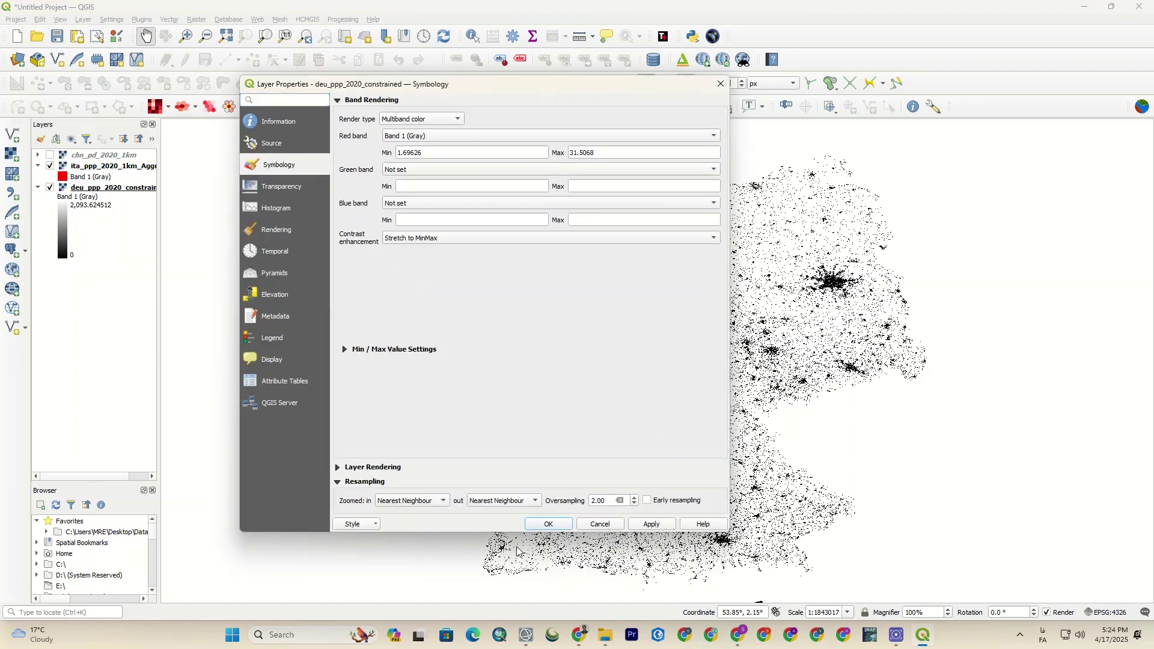
click(533, 526)
Zoom and pan around Germany to inspect the red settlement pixels
scroll(459, 363, down, 1)
scroll(469, 360, up, 4)
drag(473, 311, 433, 268)
drag(907, 266, 679, 349)
drag(808, 375, 679, 349)
drag(891, 356, 658, 499)
drag(714, 228, 680, 265)
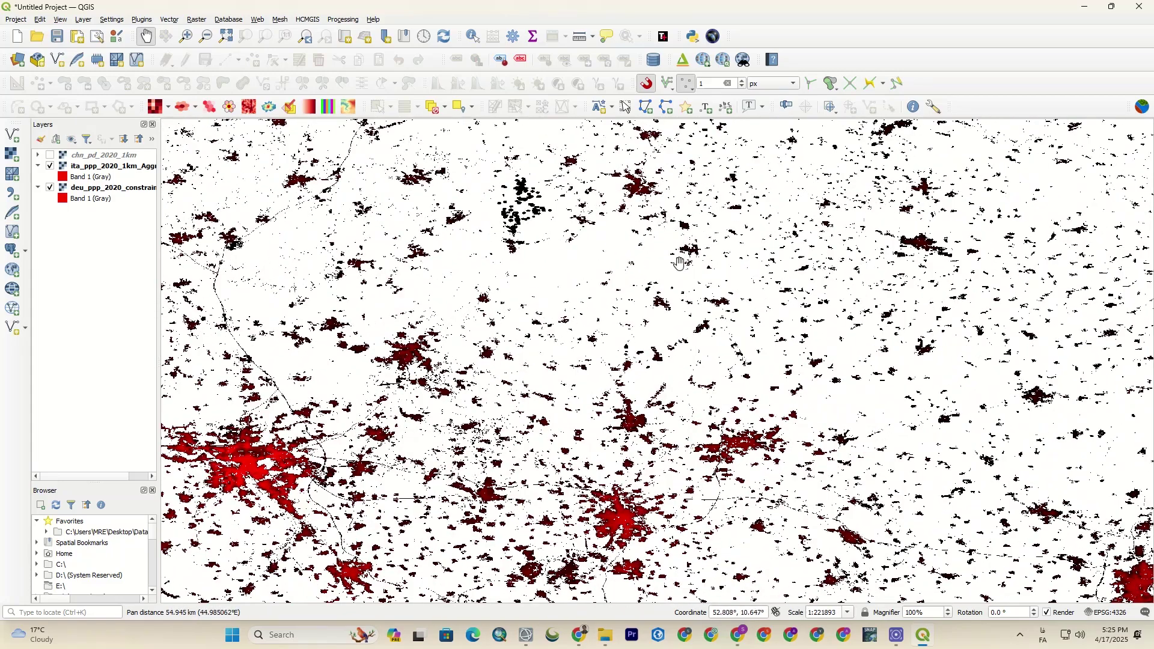
Add the QuickMapServices Google Satellite basemap and pan to view settlements over imagery
click(705, 60)
mouse_move(746, 139)
click(836, 176)
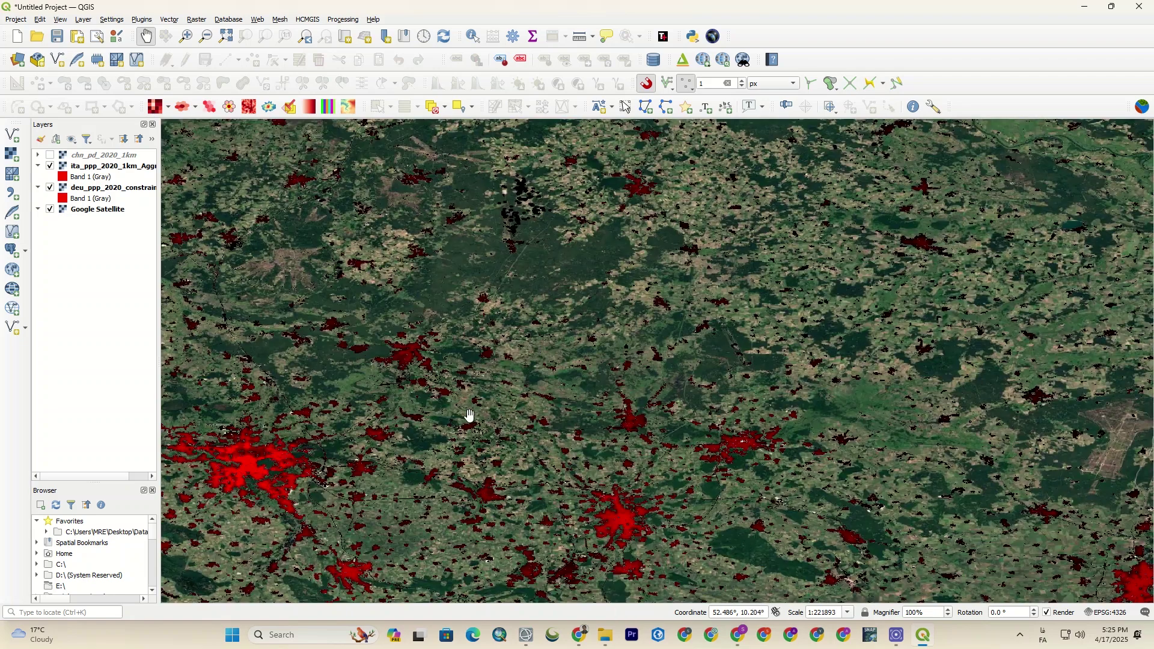
drag(470, 416, 915, 282)
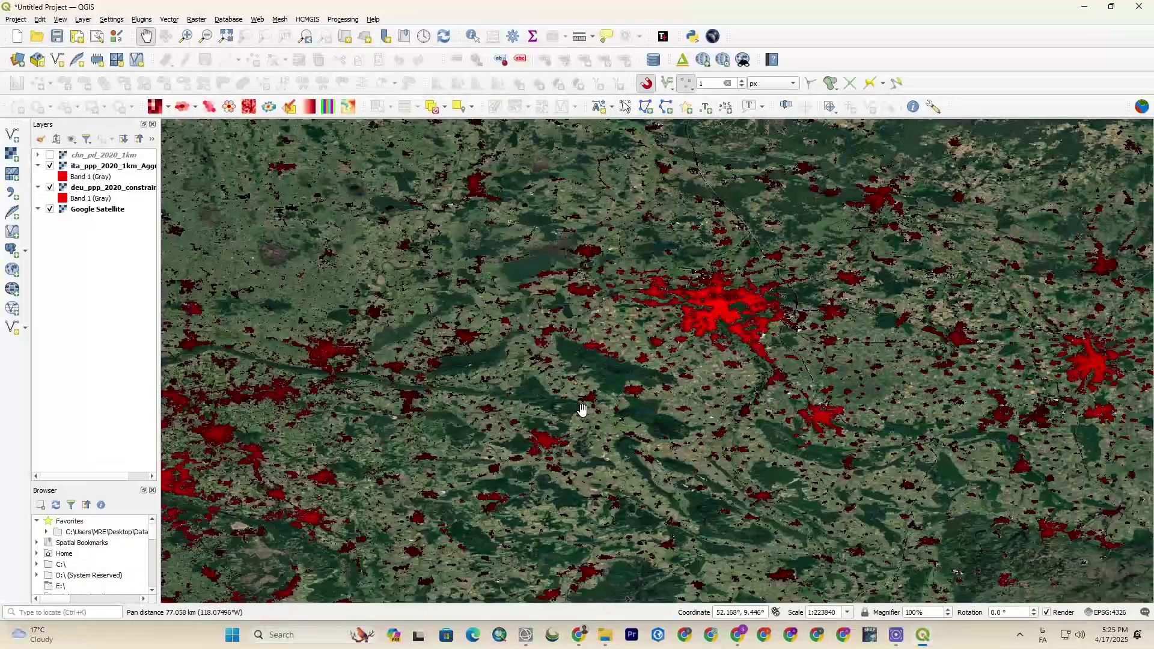